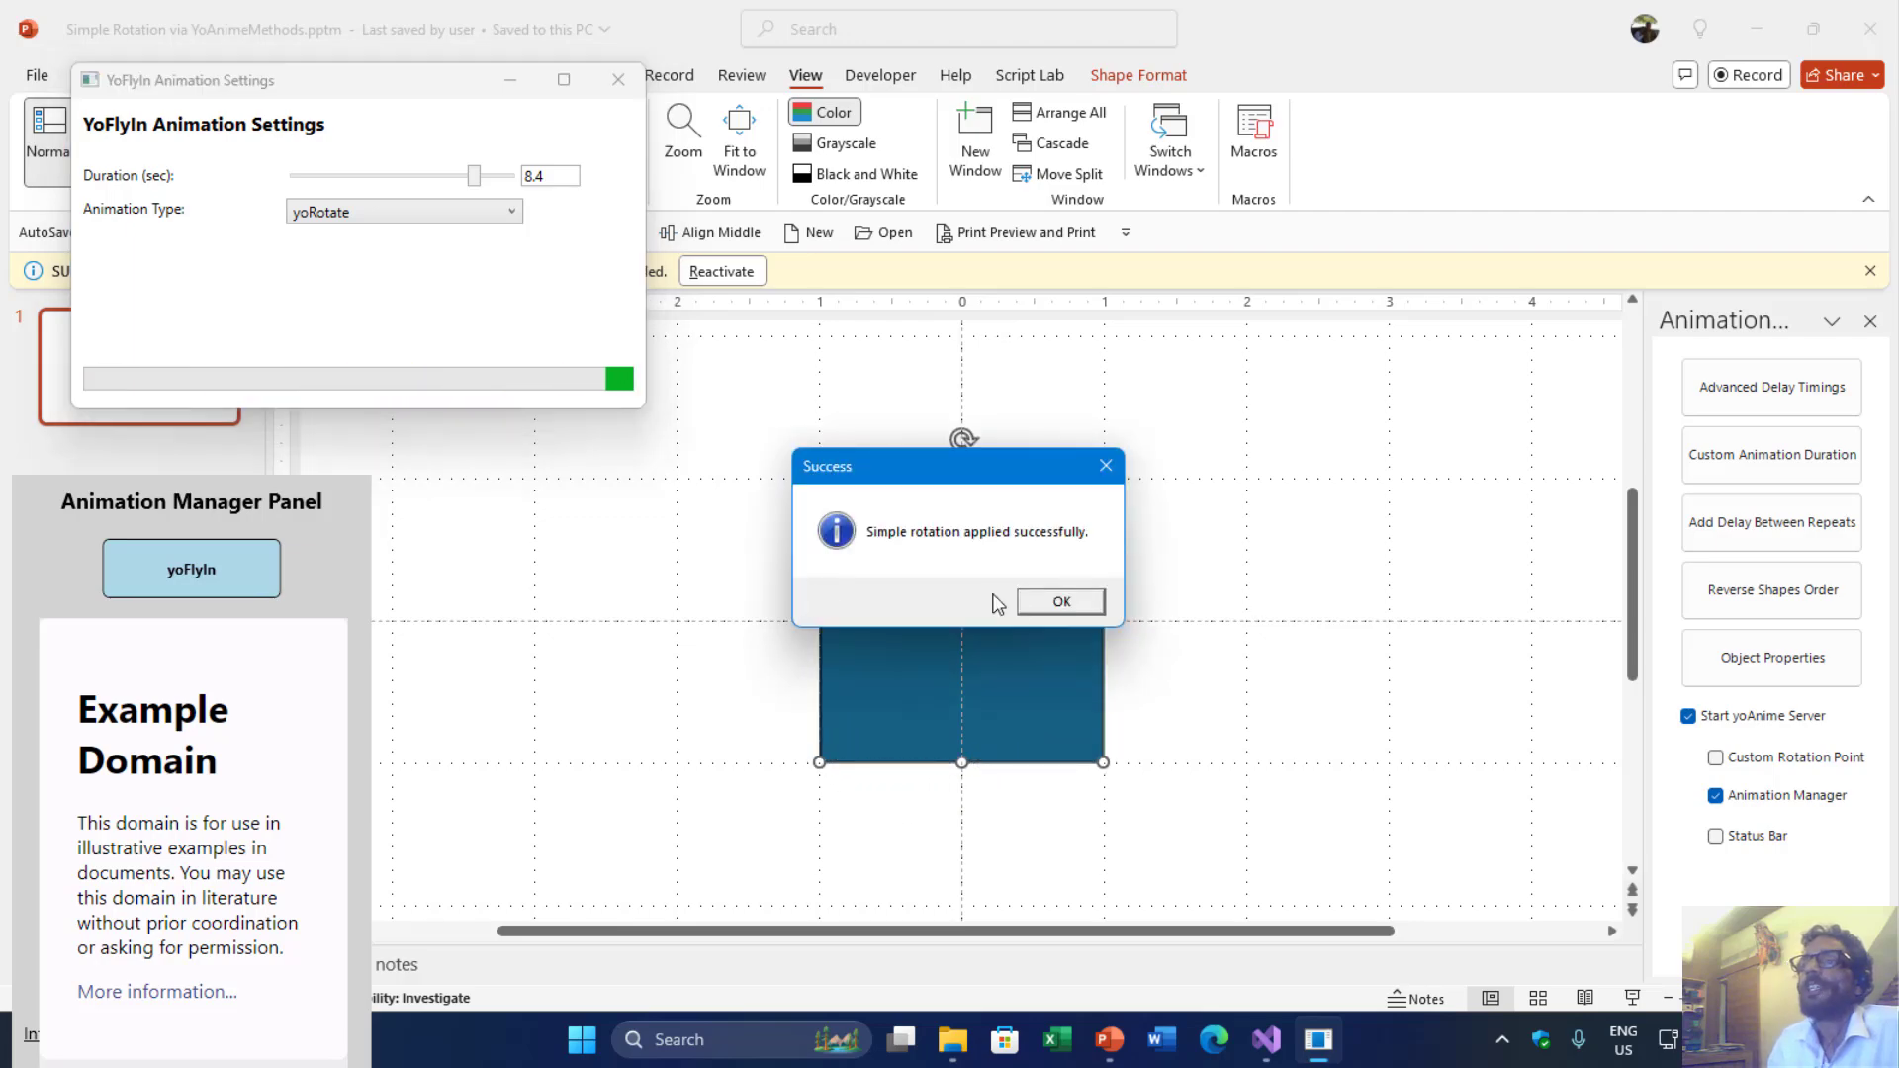
Dismiss the rotation message and show the Animation Pane for the slide
left_click(1077, 601)
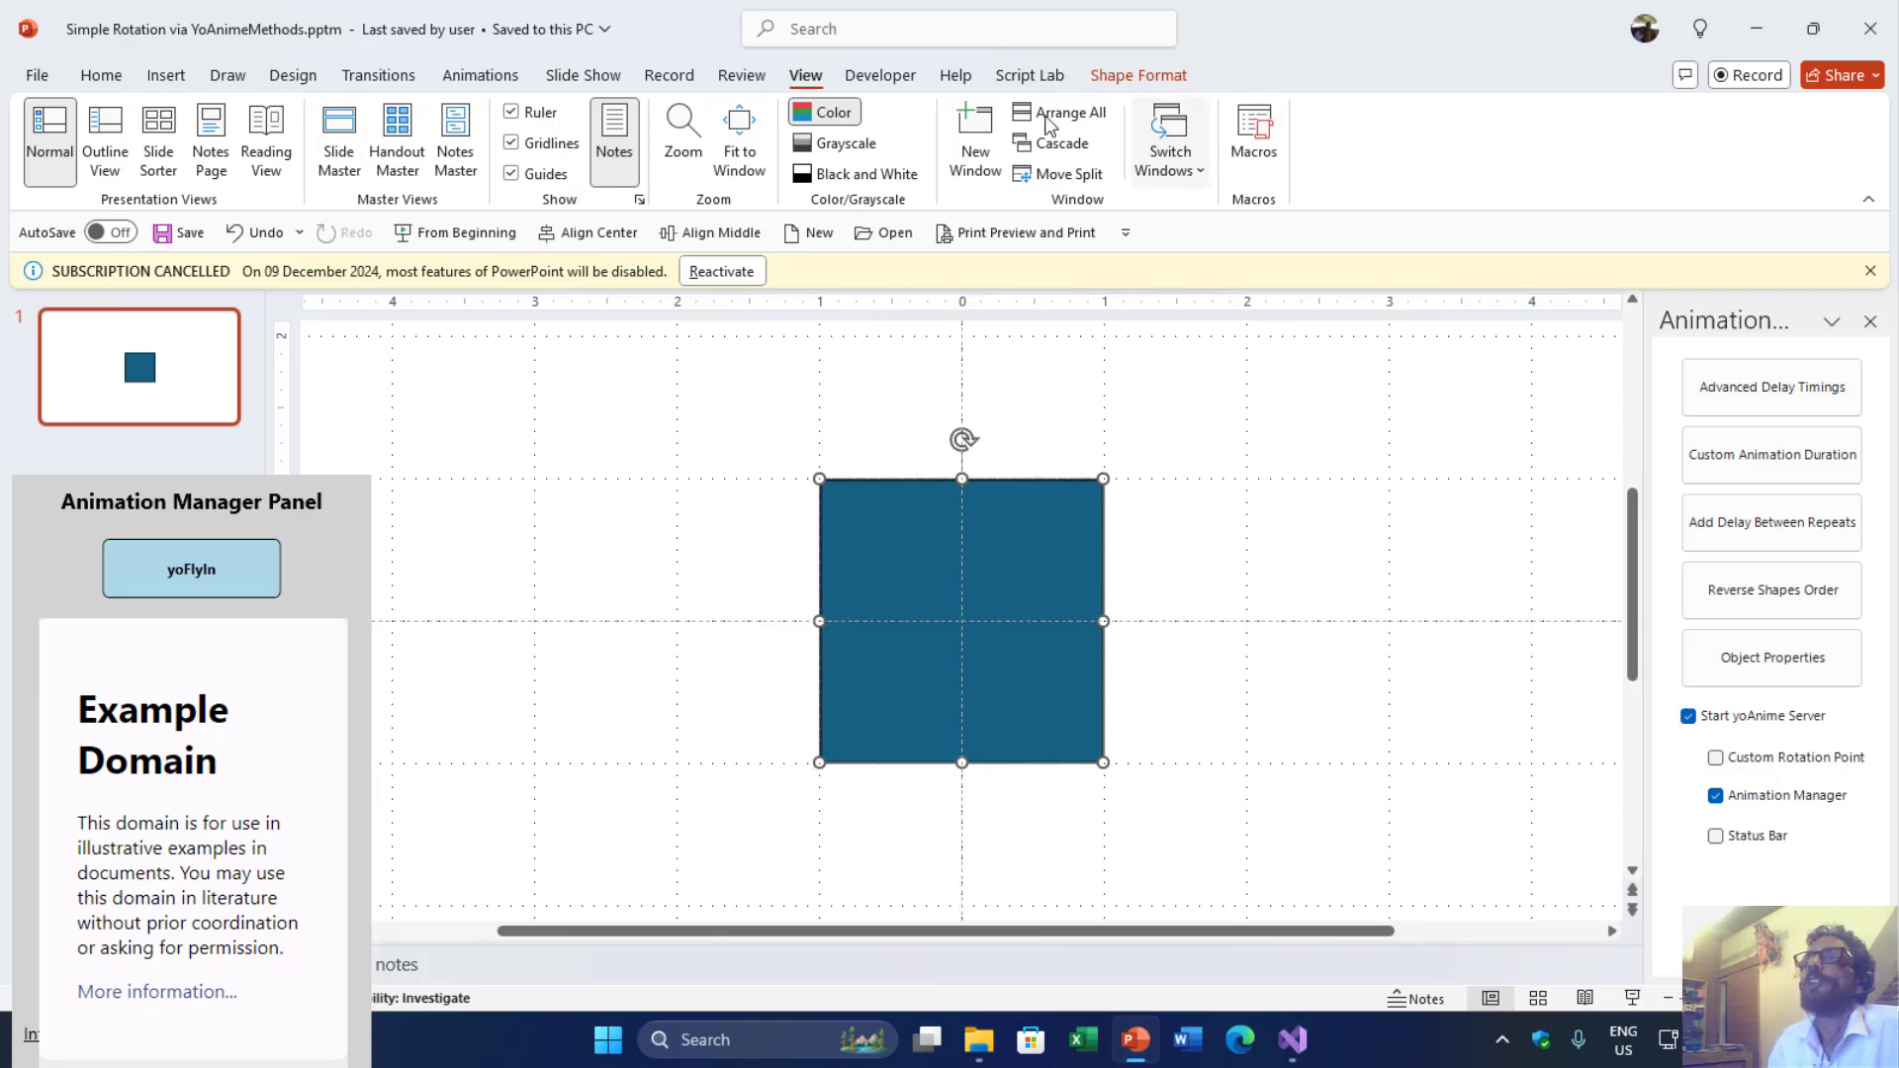
left_click(445, 78)
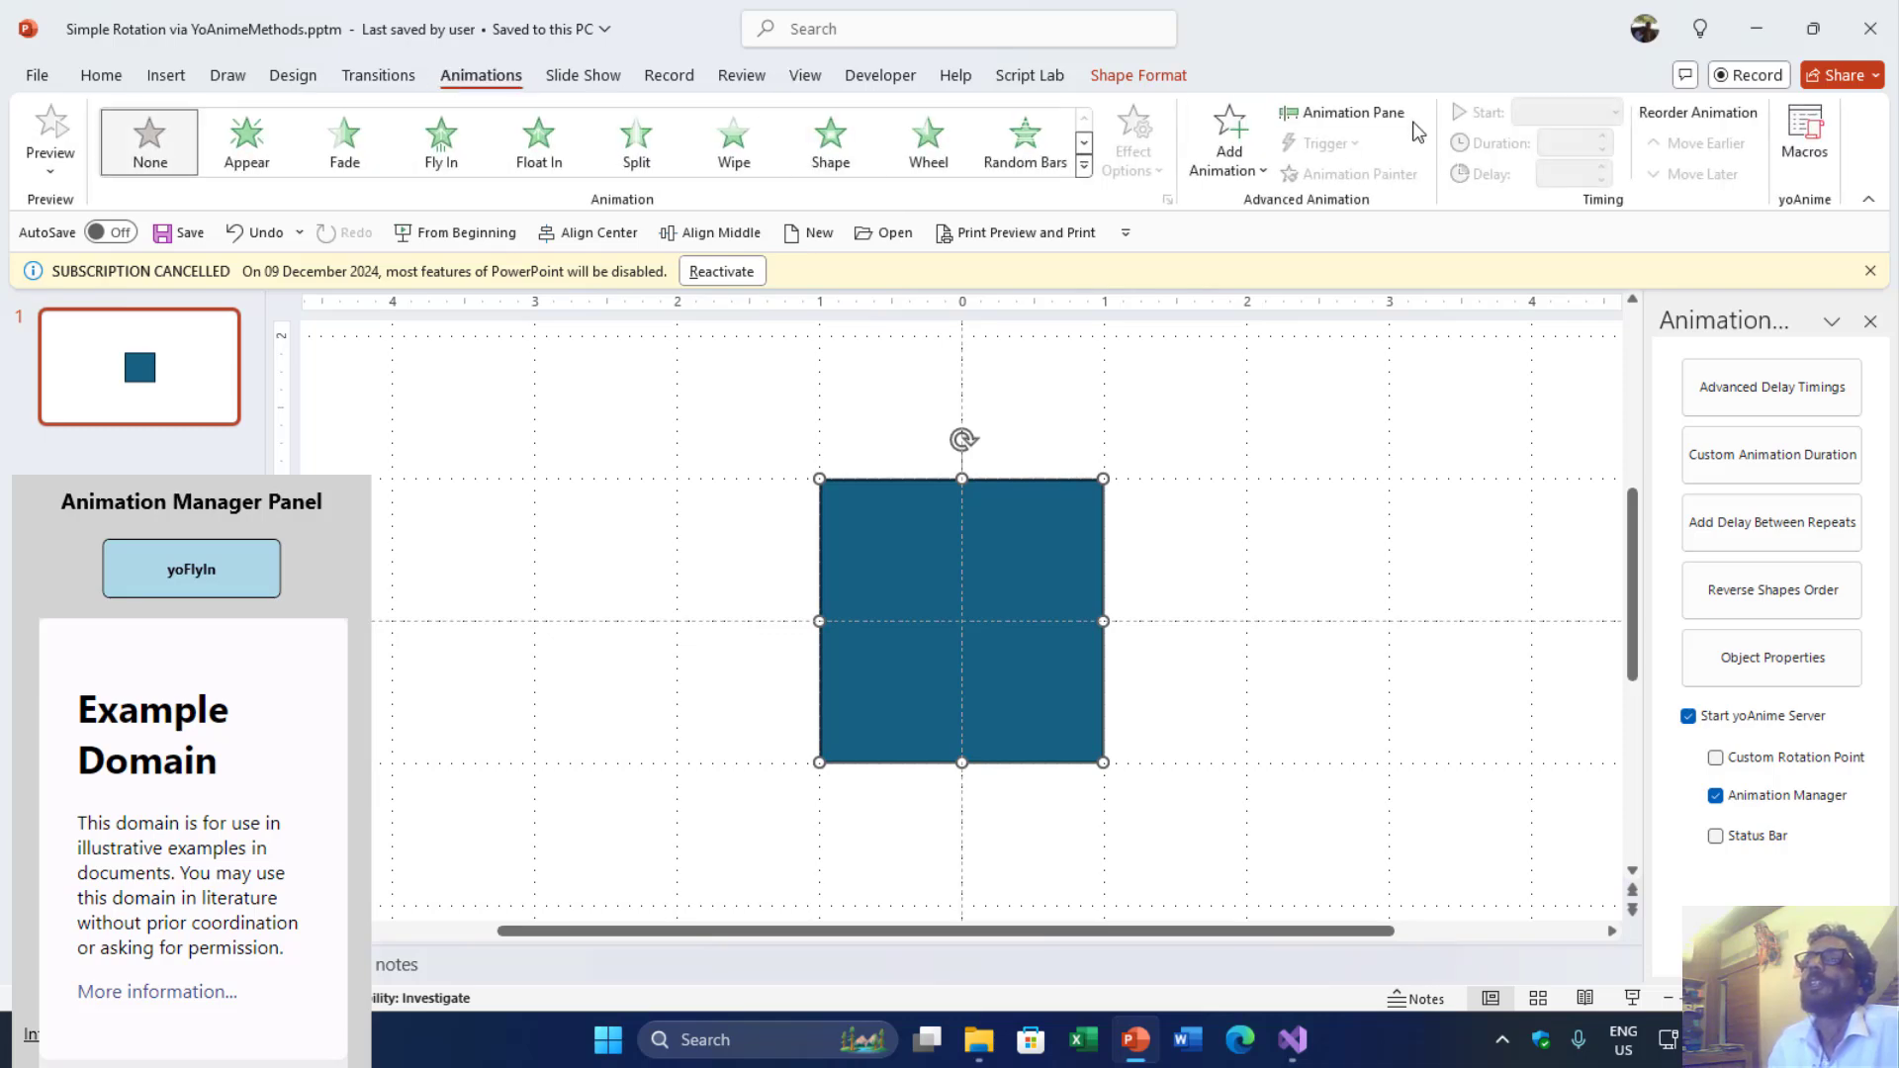
left_click(1353, 113)
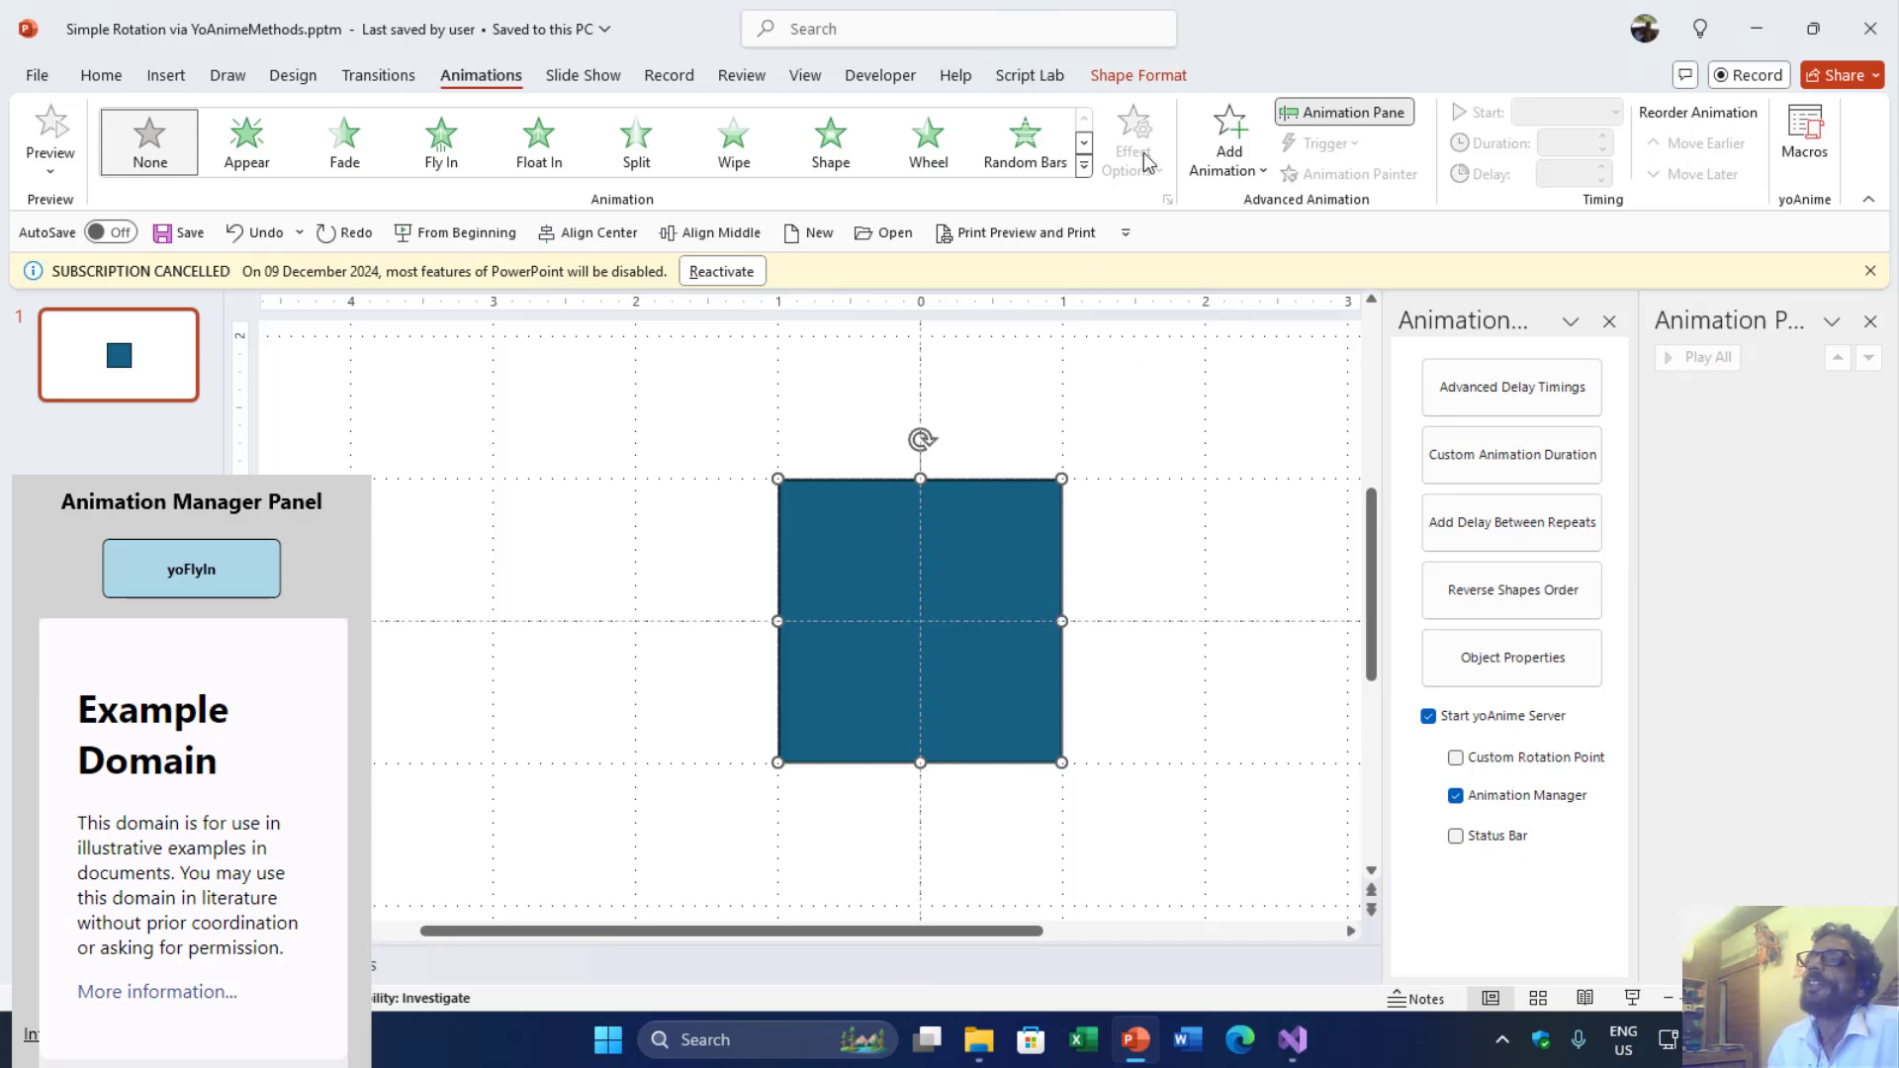
Review the built-in animation effects from Entrance to Motion Paths without applying any to the square
left_click(1085, 165)
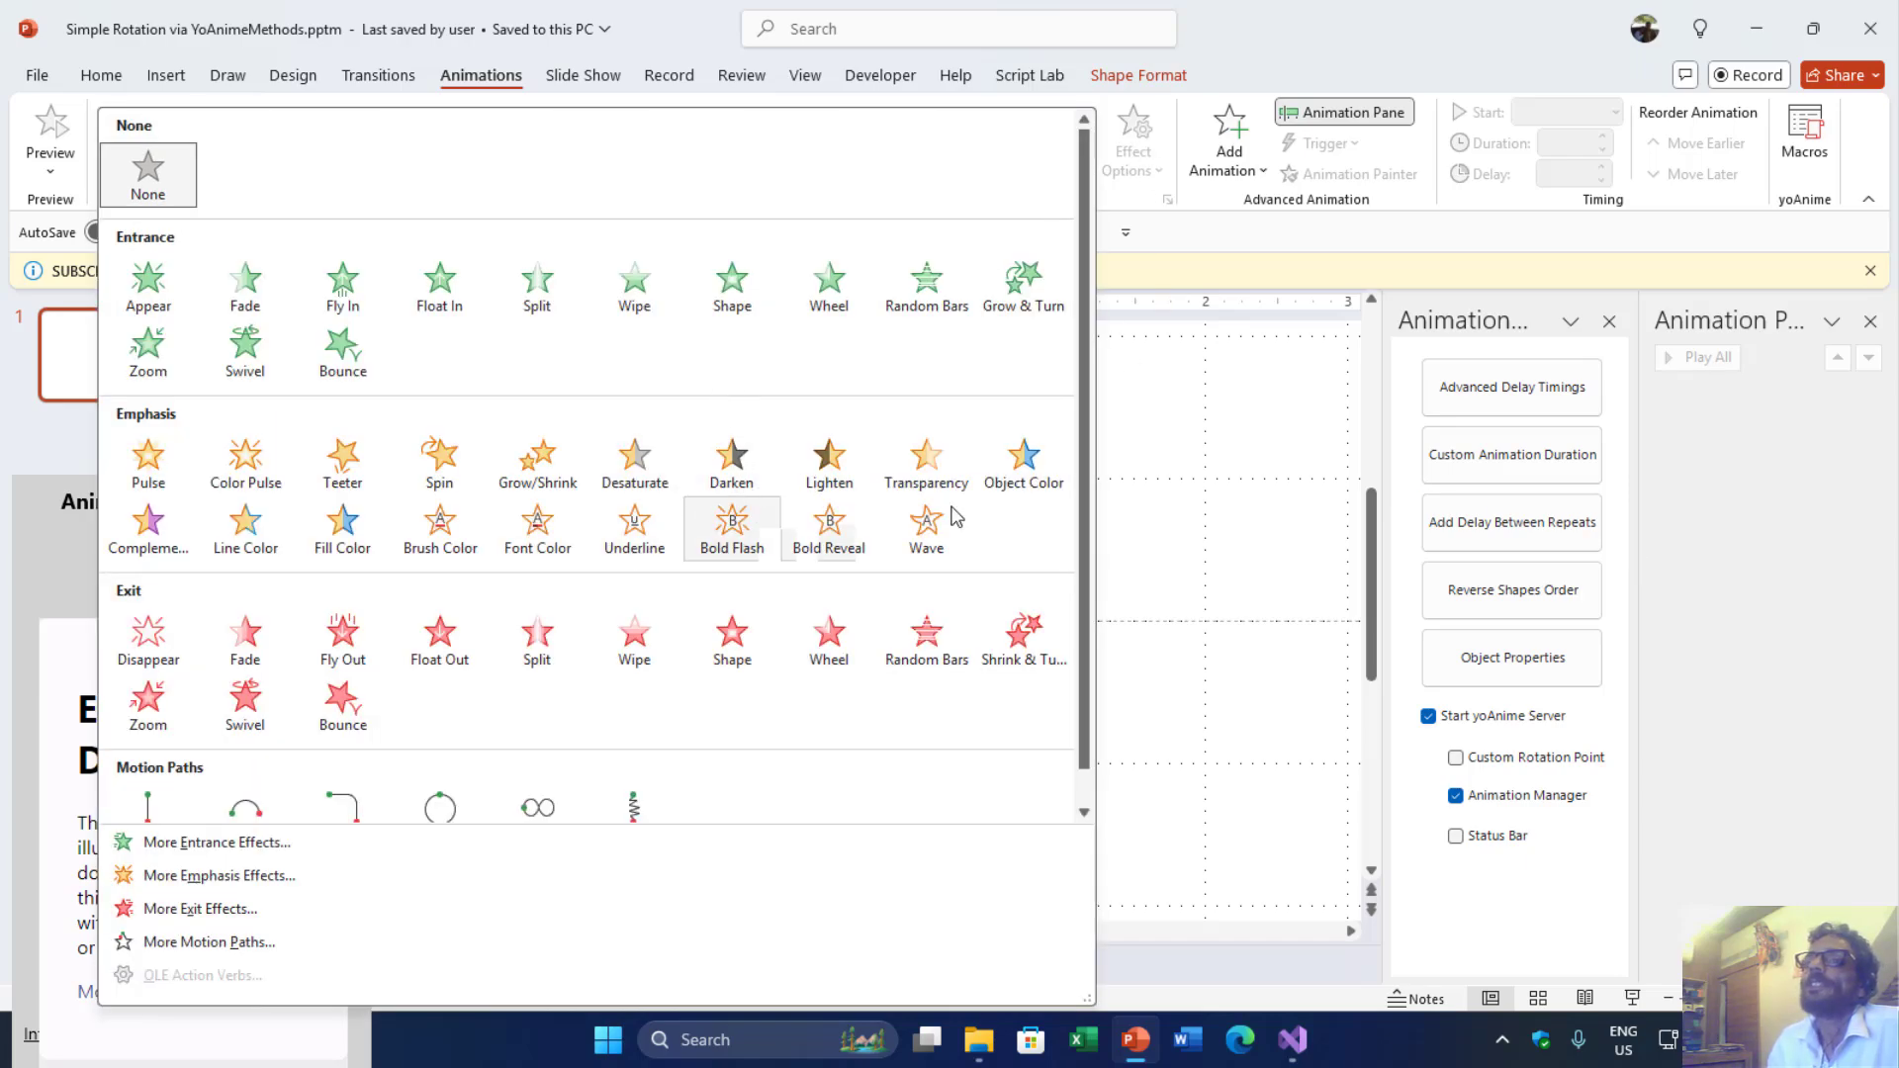
scroll(158, 544, "down", 1)
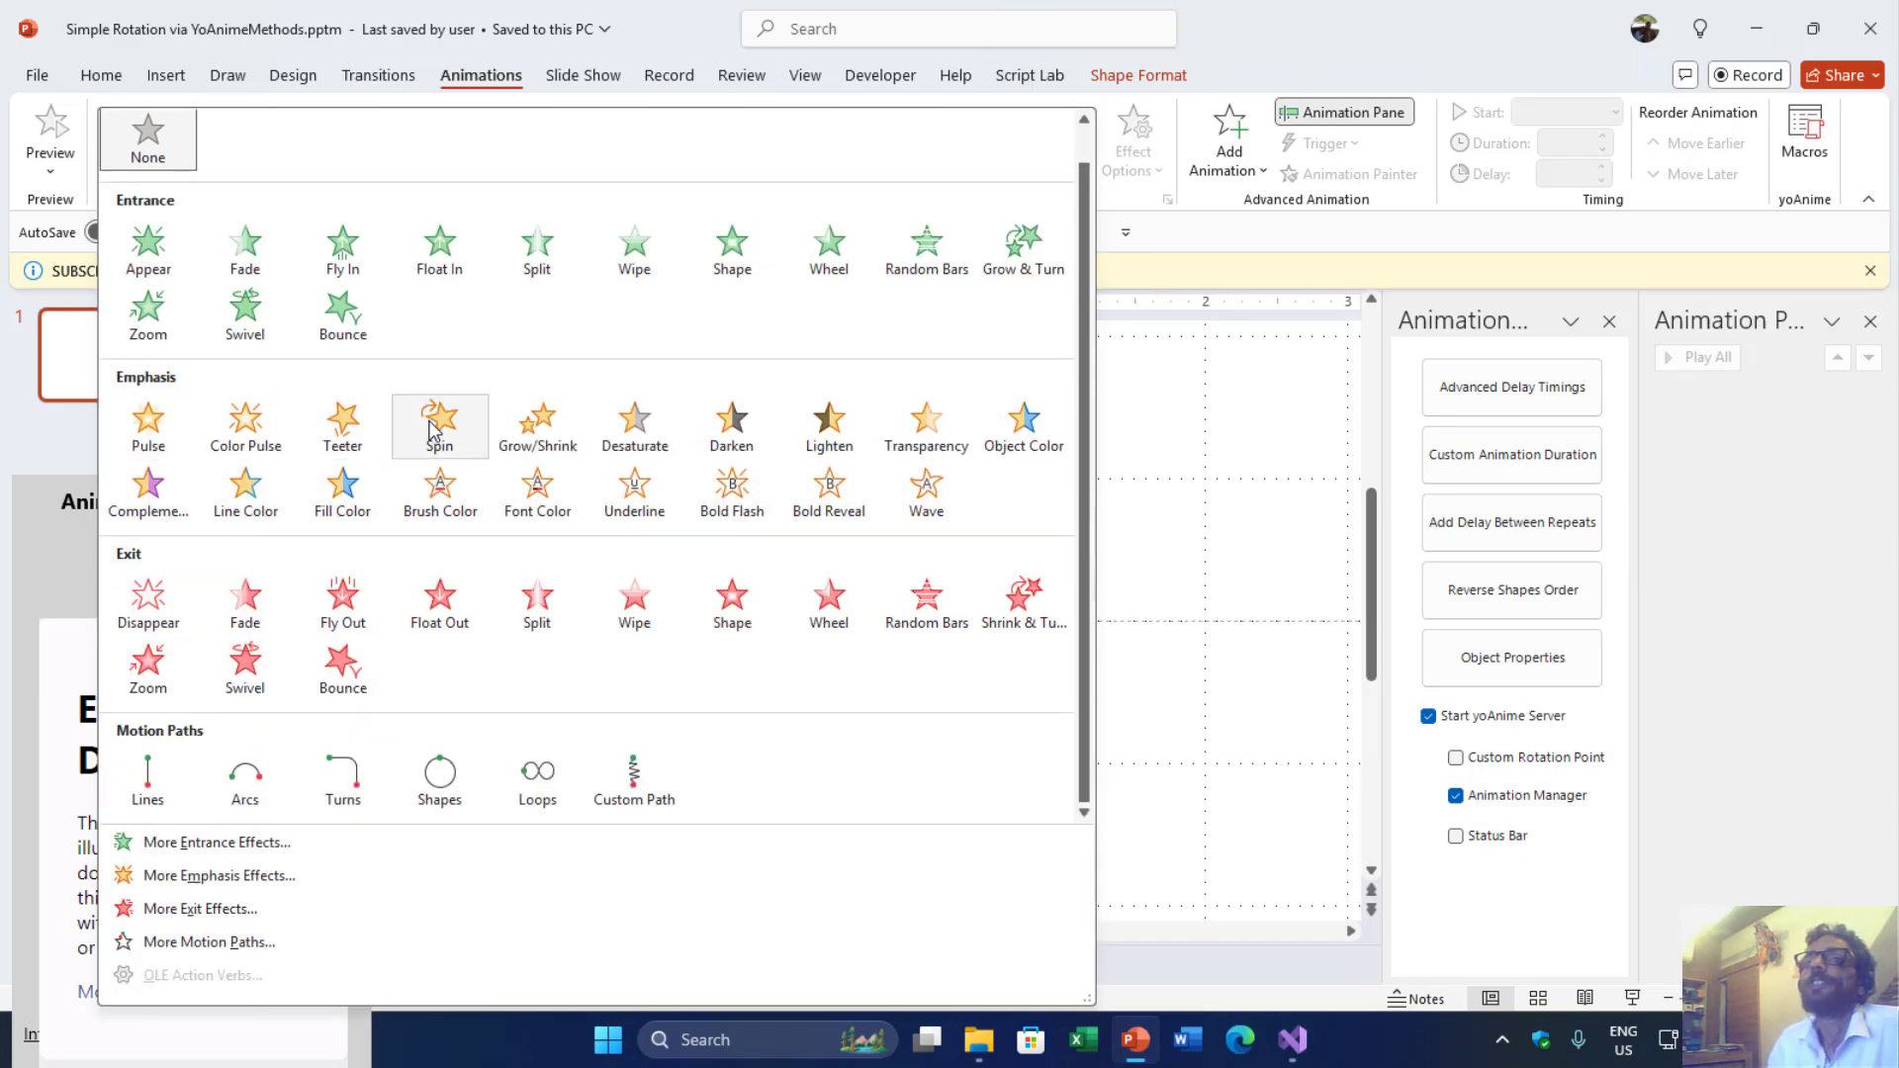
left_click(1102, 515)
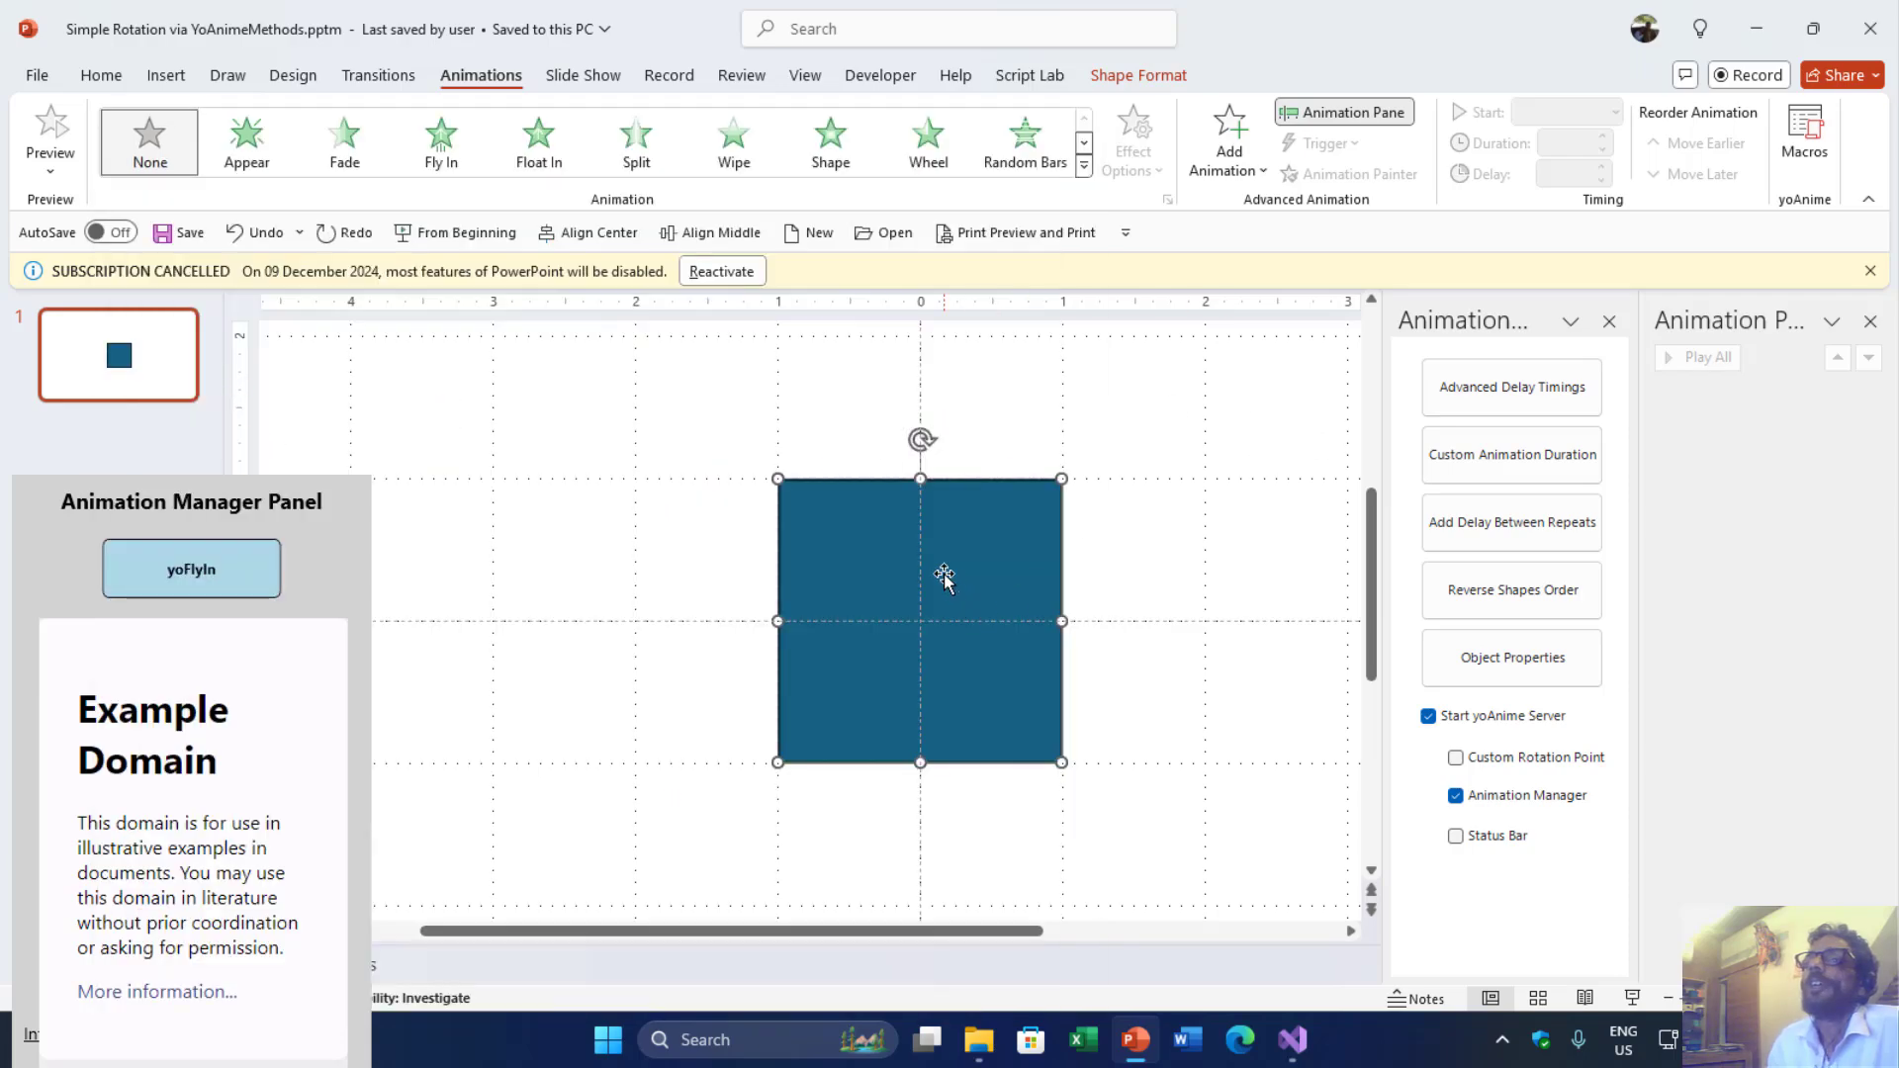
Apply a yoFlyIn animation of type yoRotate to the blue square and dismiss its messages
left_click(238, 573)
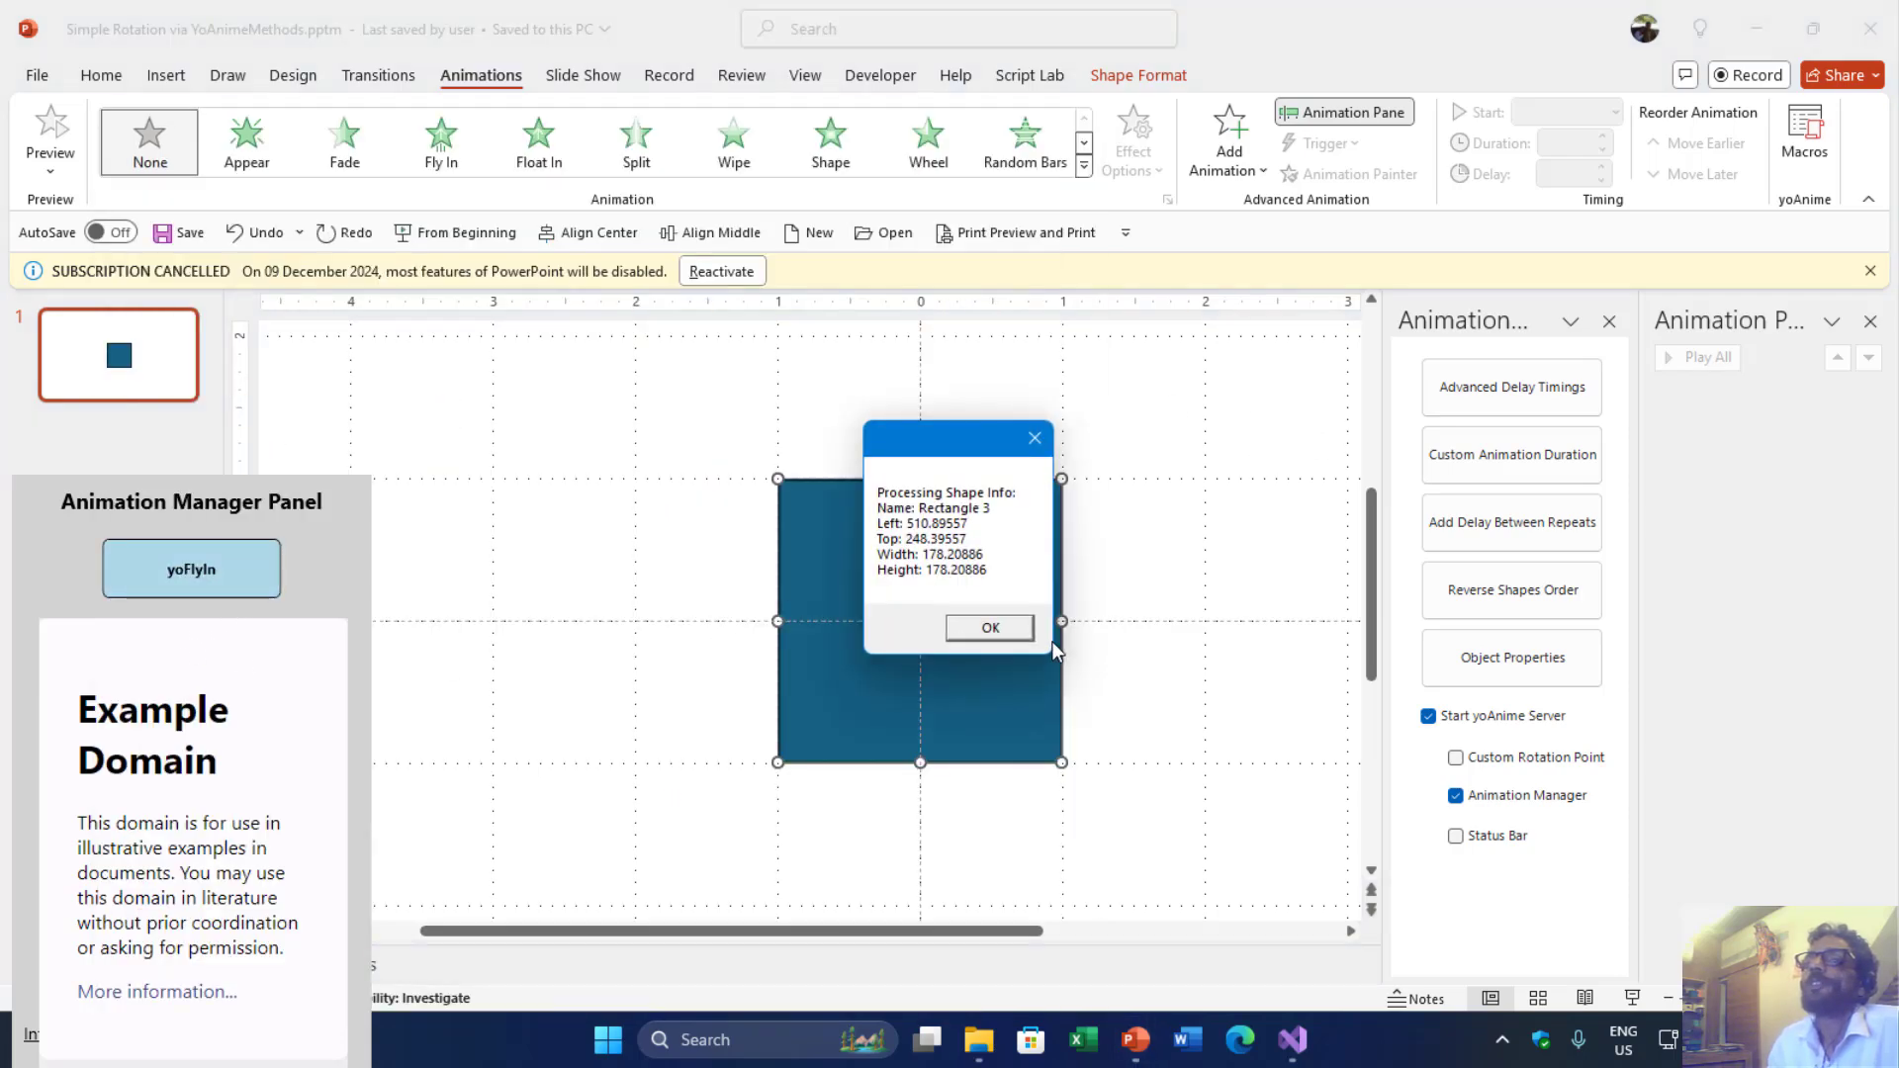
left_click(989, 628)
left_click(455, 244)
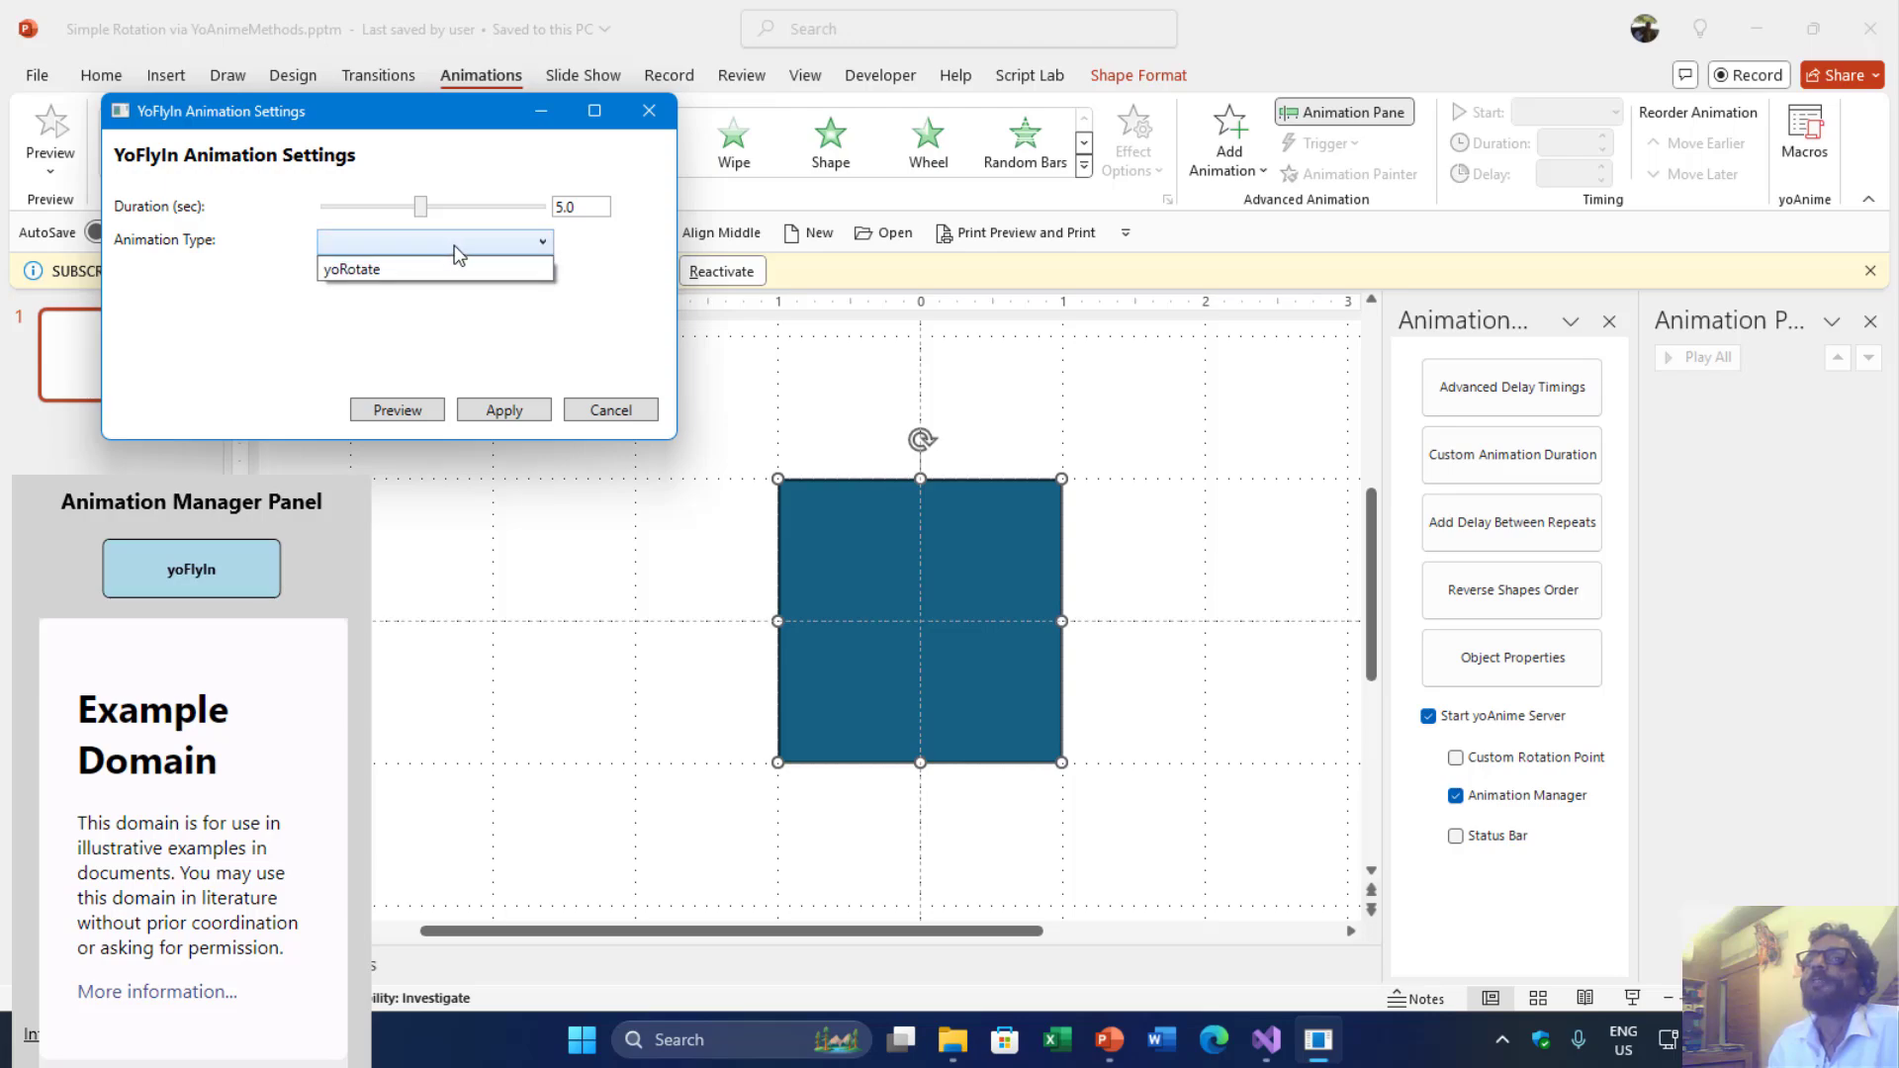
left_click(425, 270)
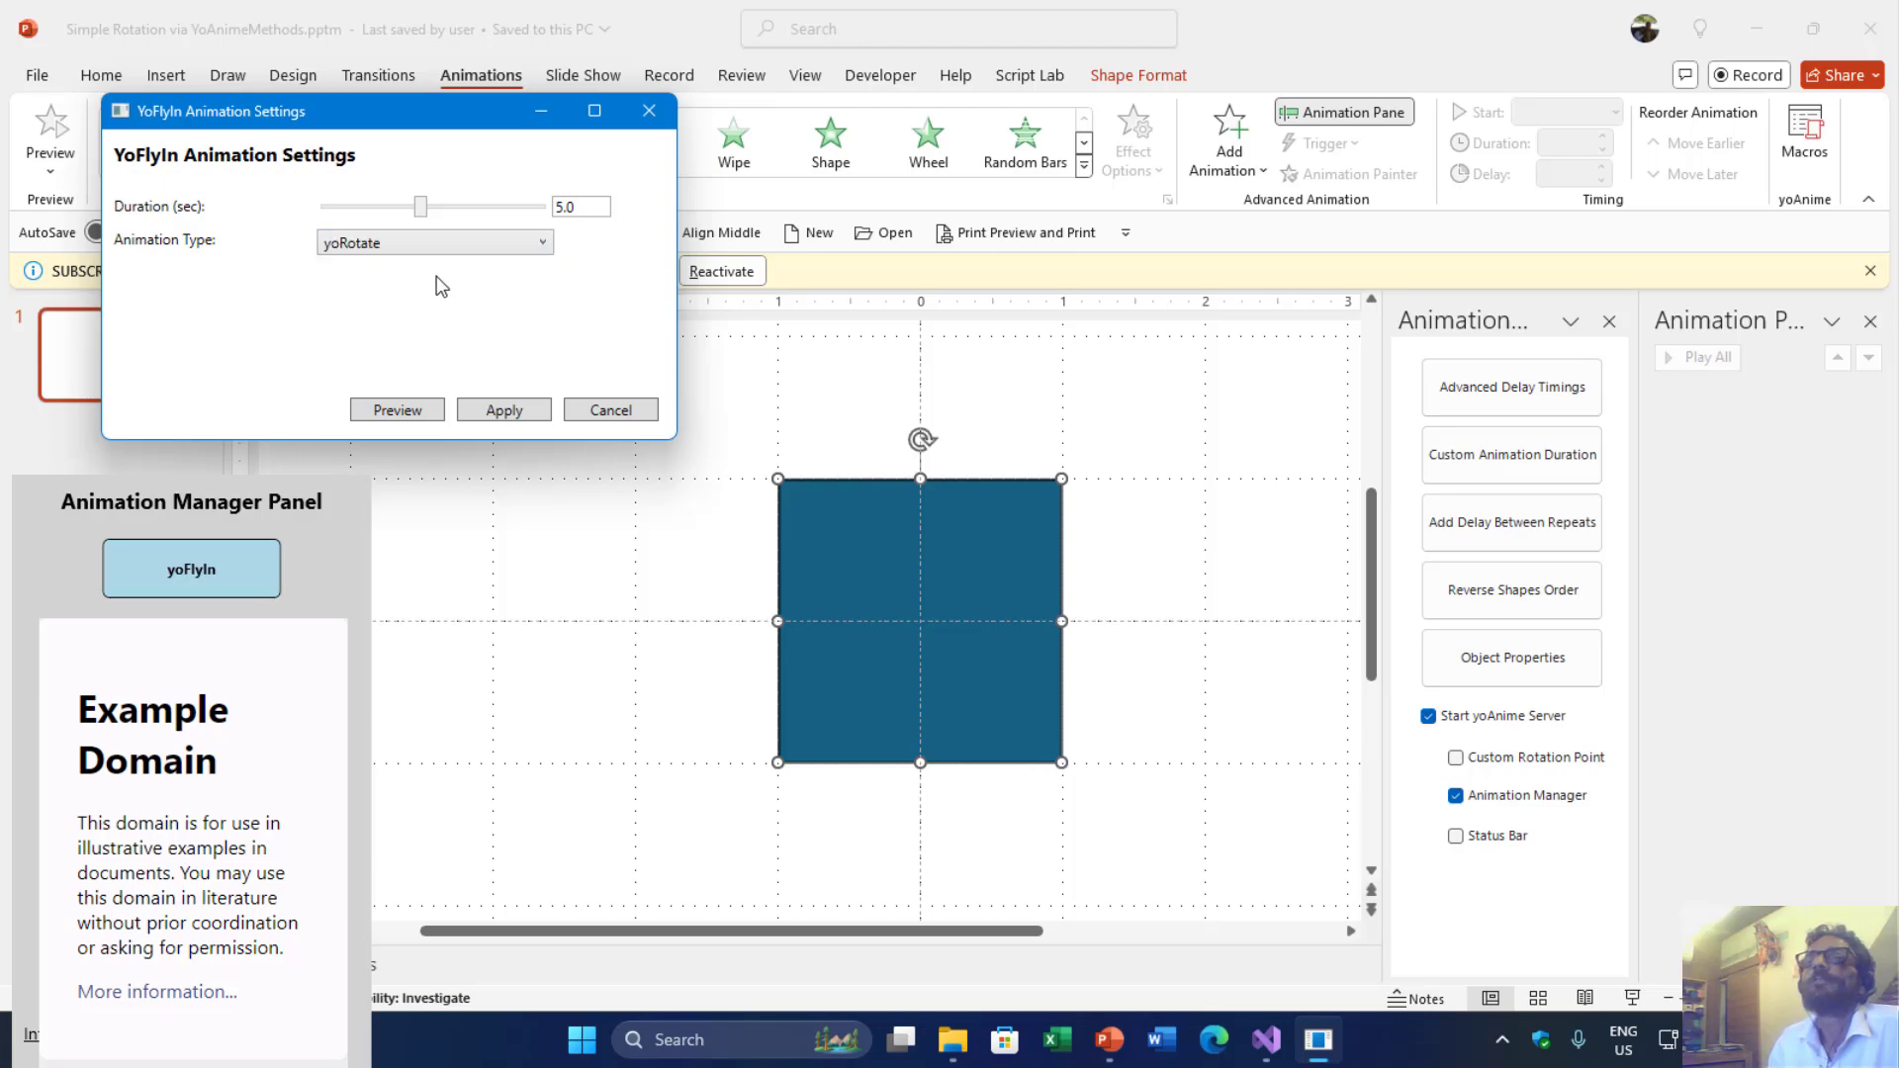
left_click(502, 410)
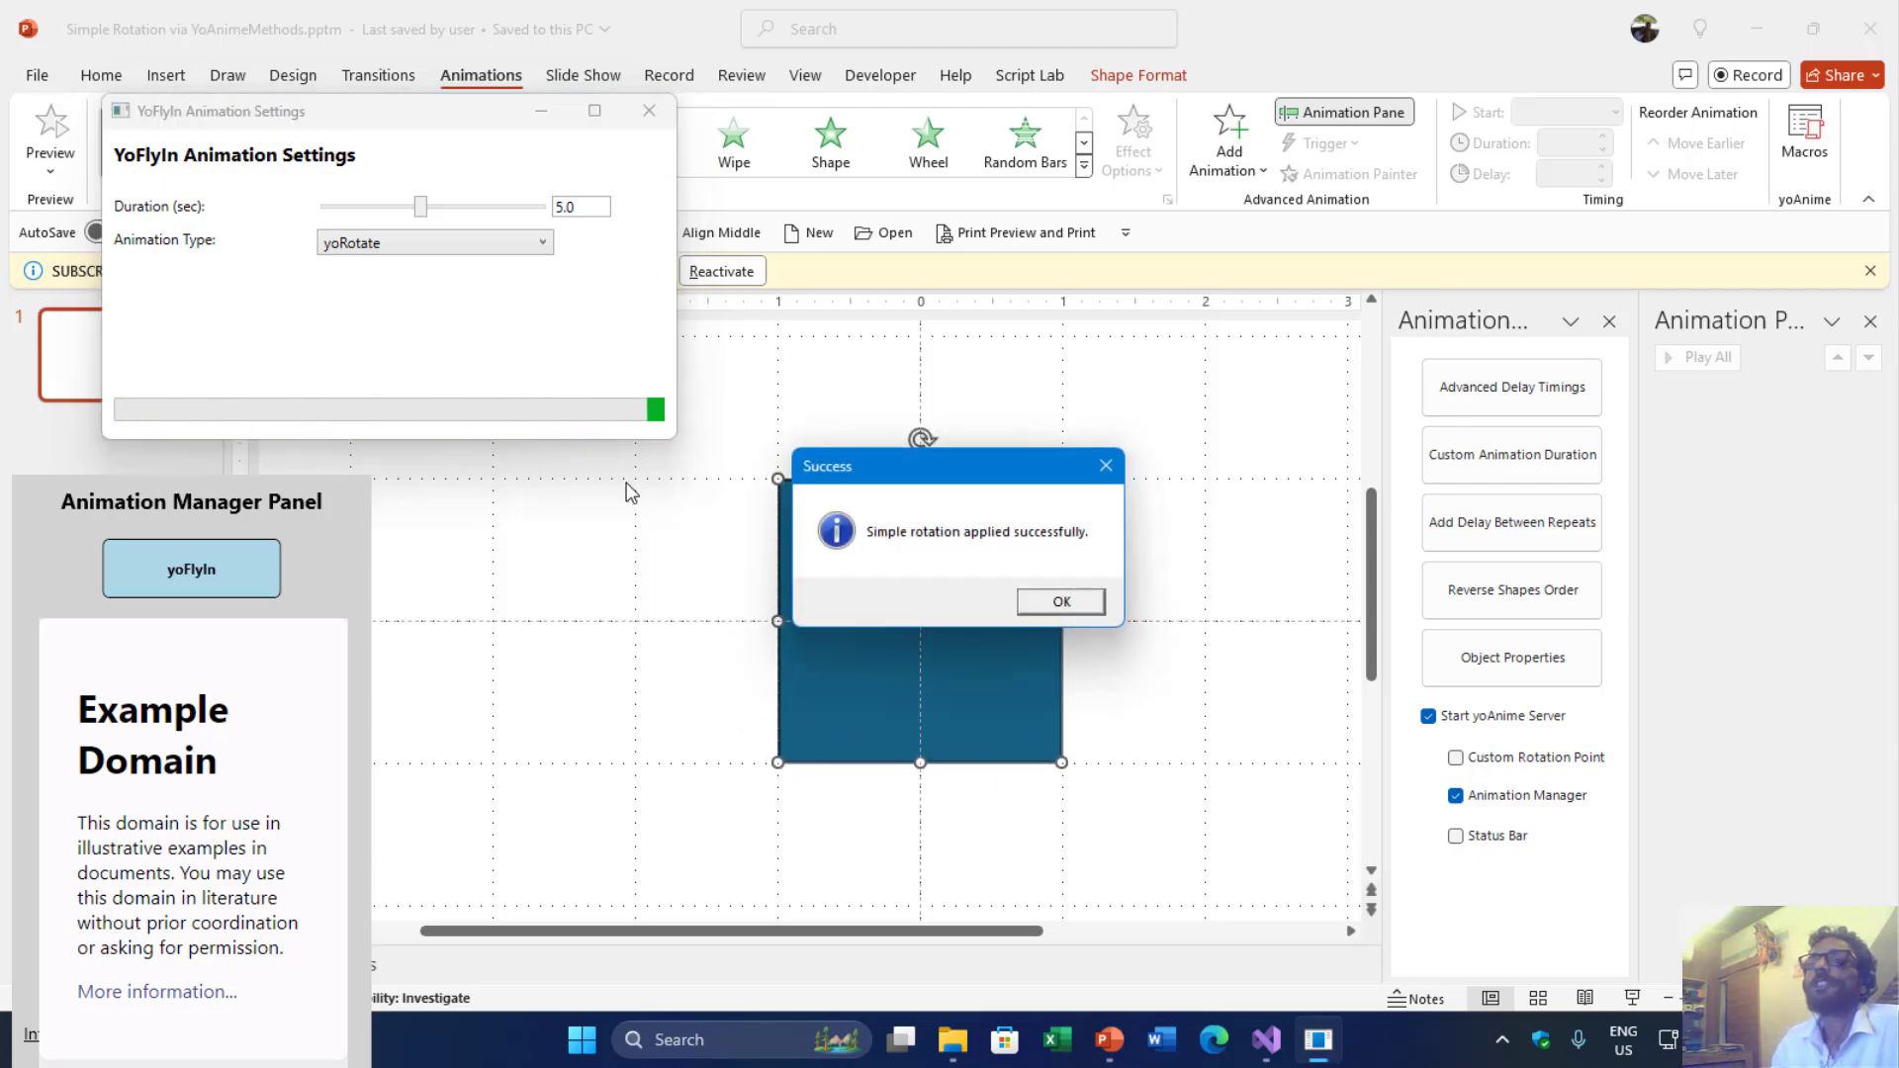
left_click(1046, 602)
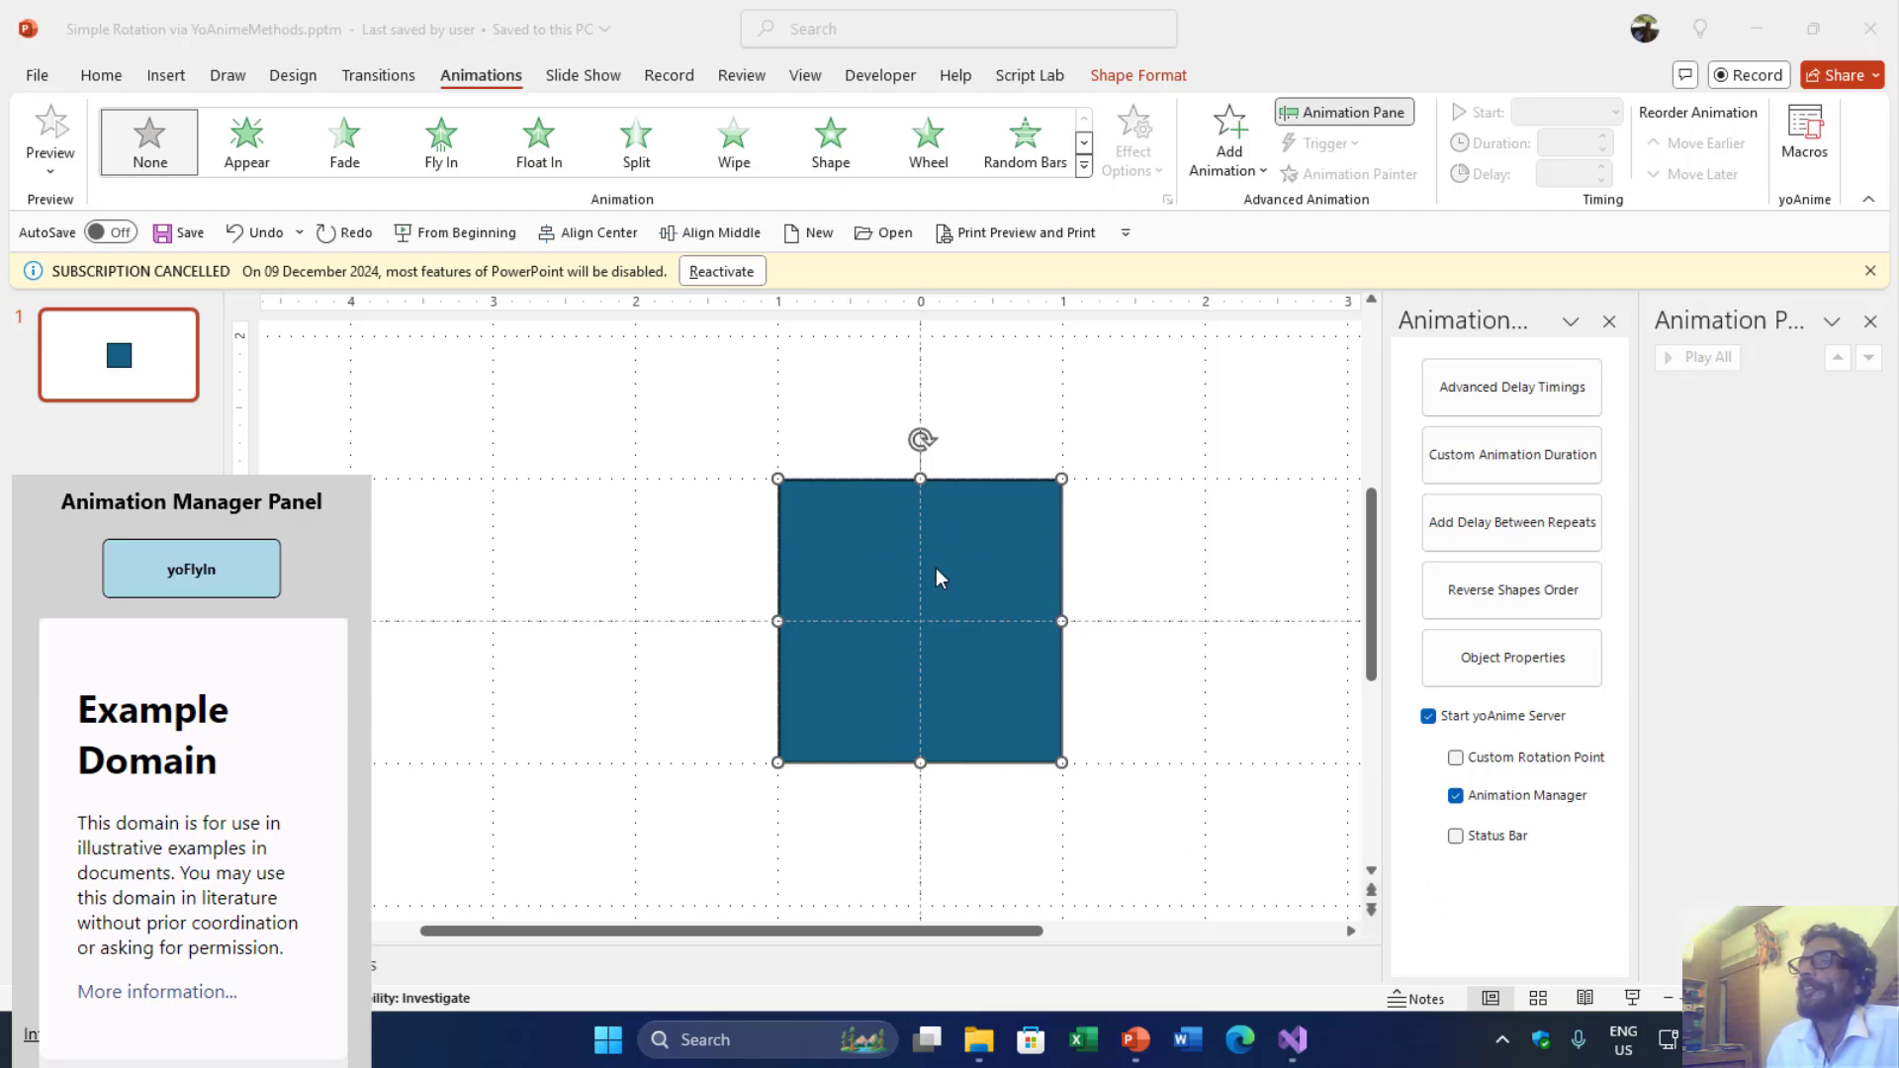
Switch to Visual Studio and examine the PerformSimpleRotationAsync method in yoAnimeMethods.cs
left_click(1292, 1040)
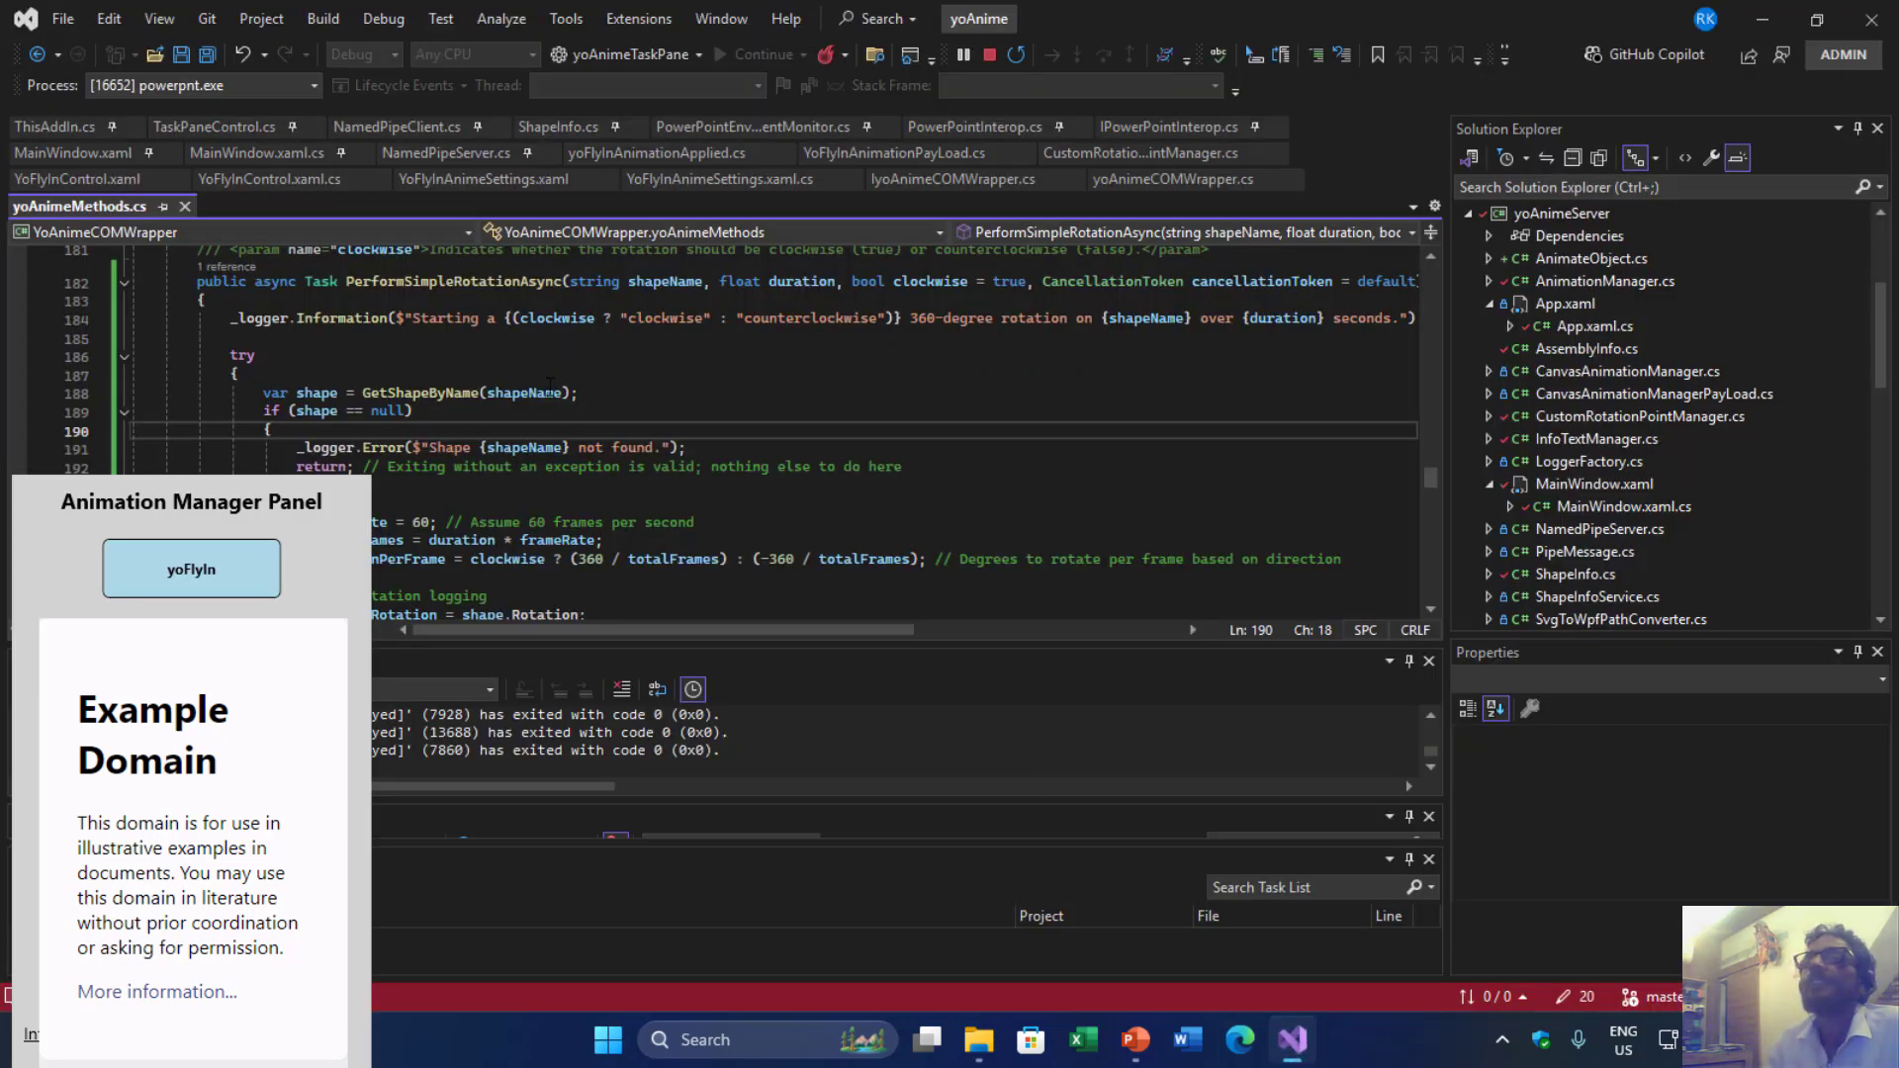
scroll(550, 386, "up", 1)
scroll(610, 353, "down", 3)
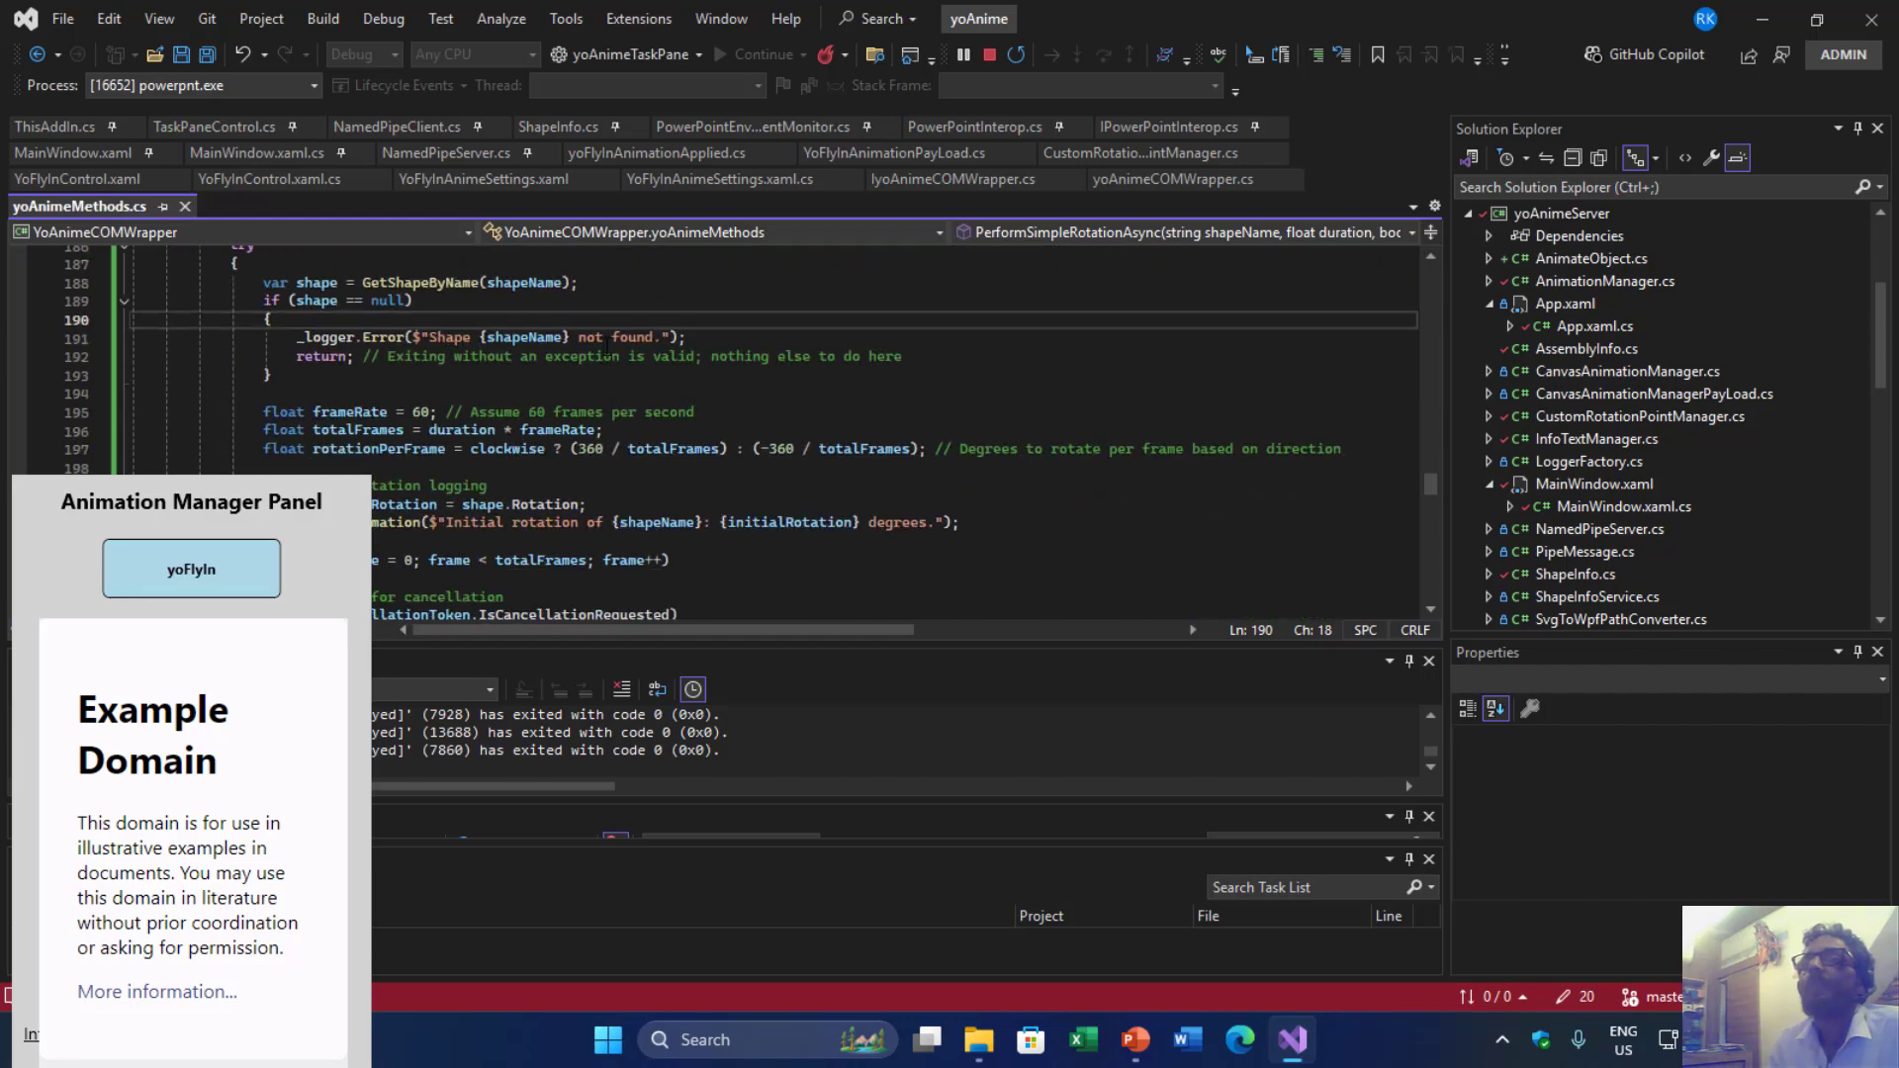
scroll(609, 354, "down", 4)
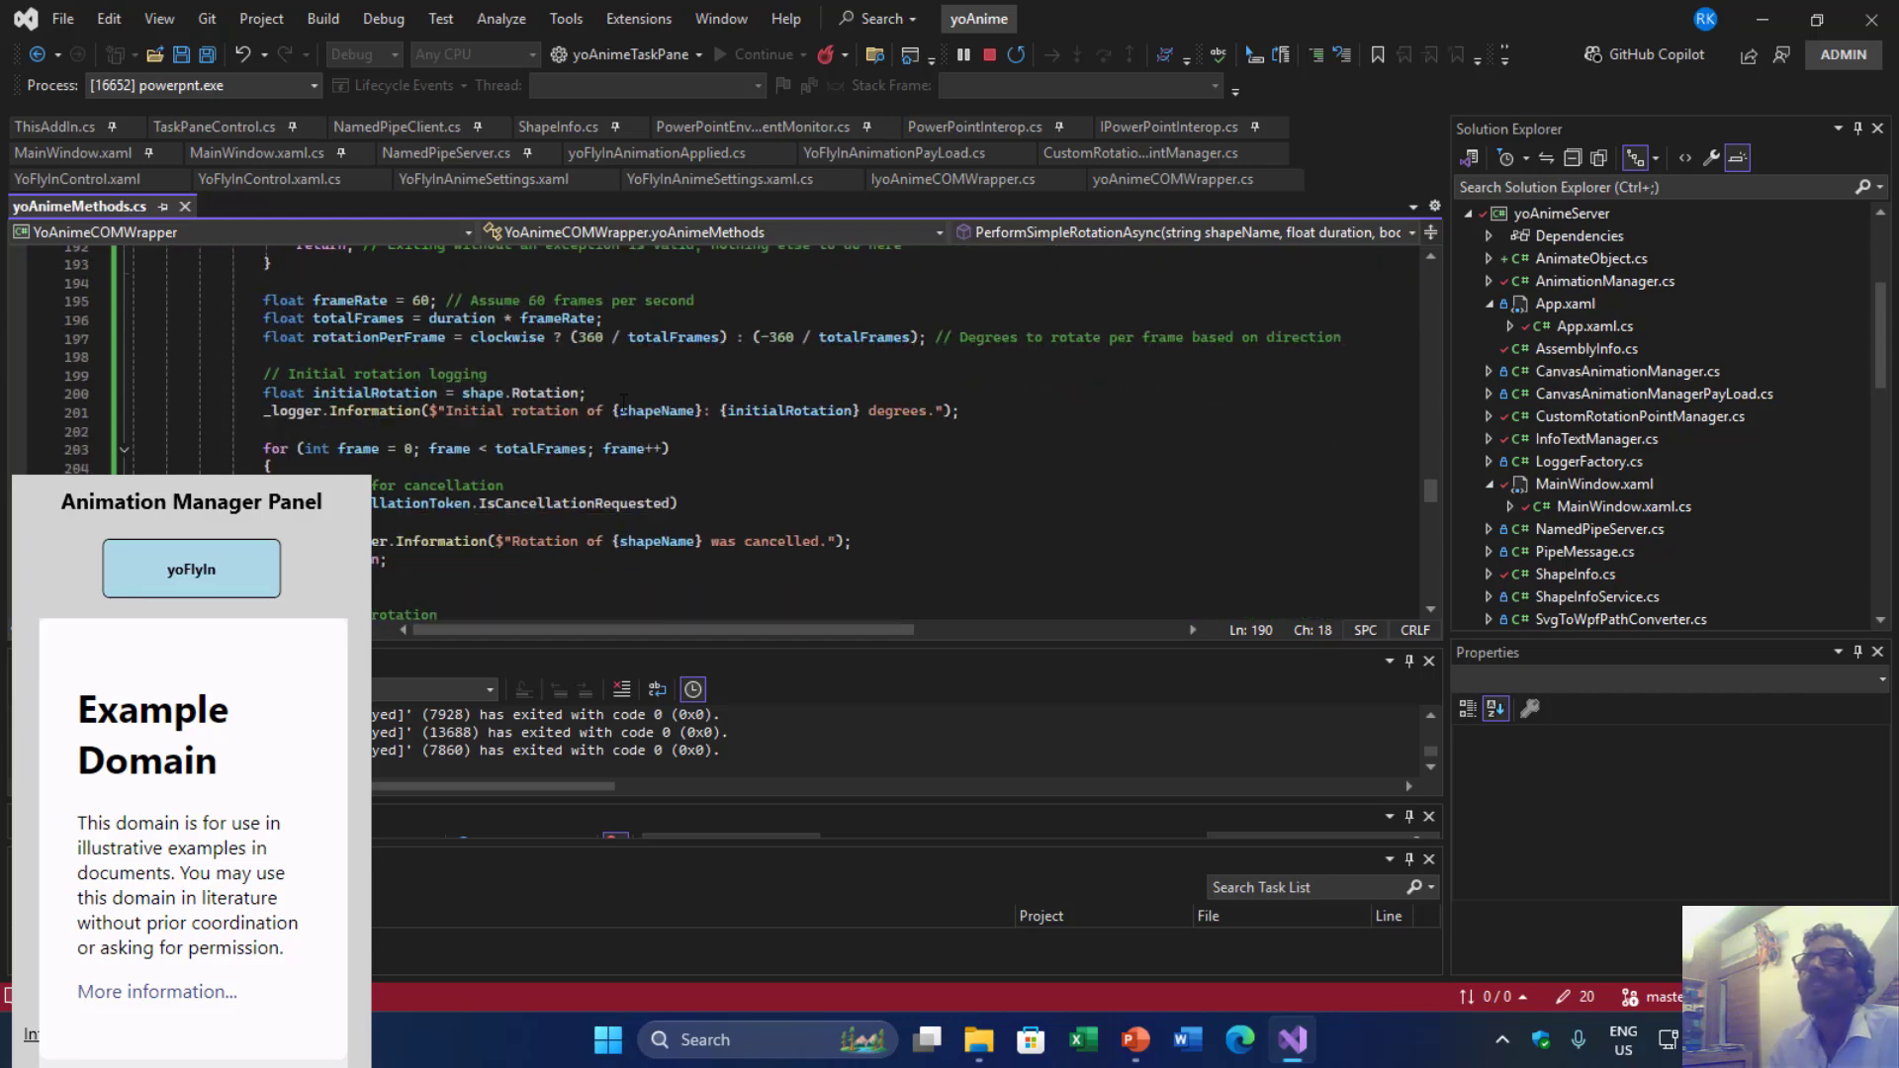
Switch to PowerPoint and turn off the Animation Manager and the yoAnime Server
left_click(1145, 1046)
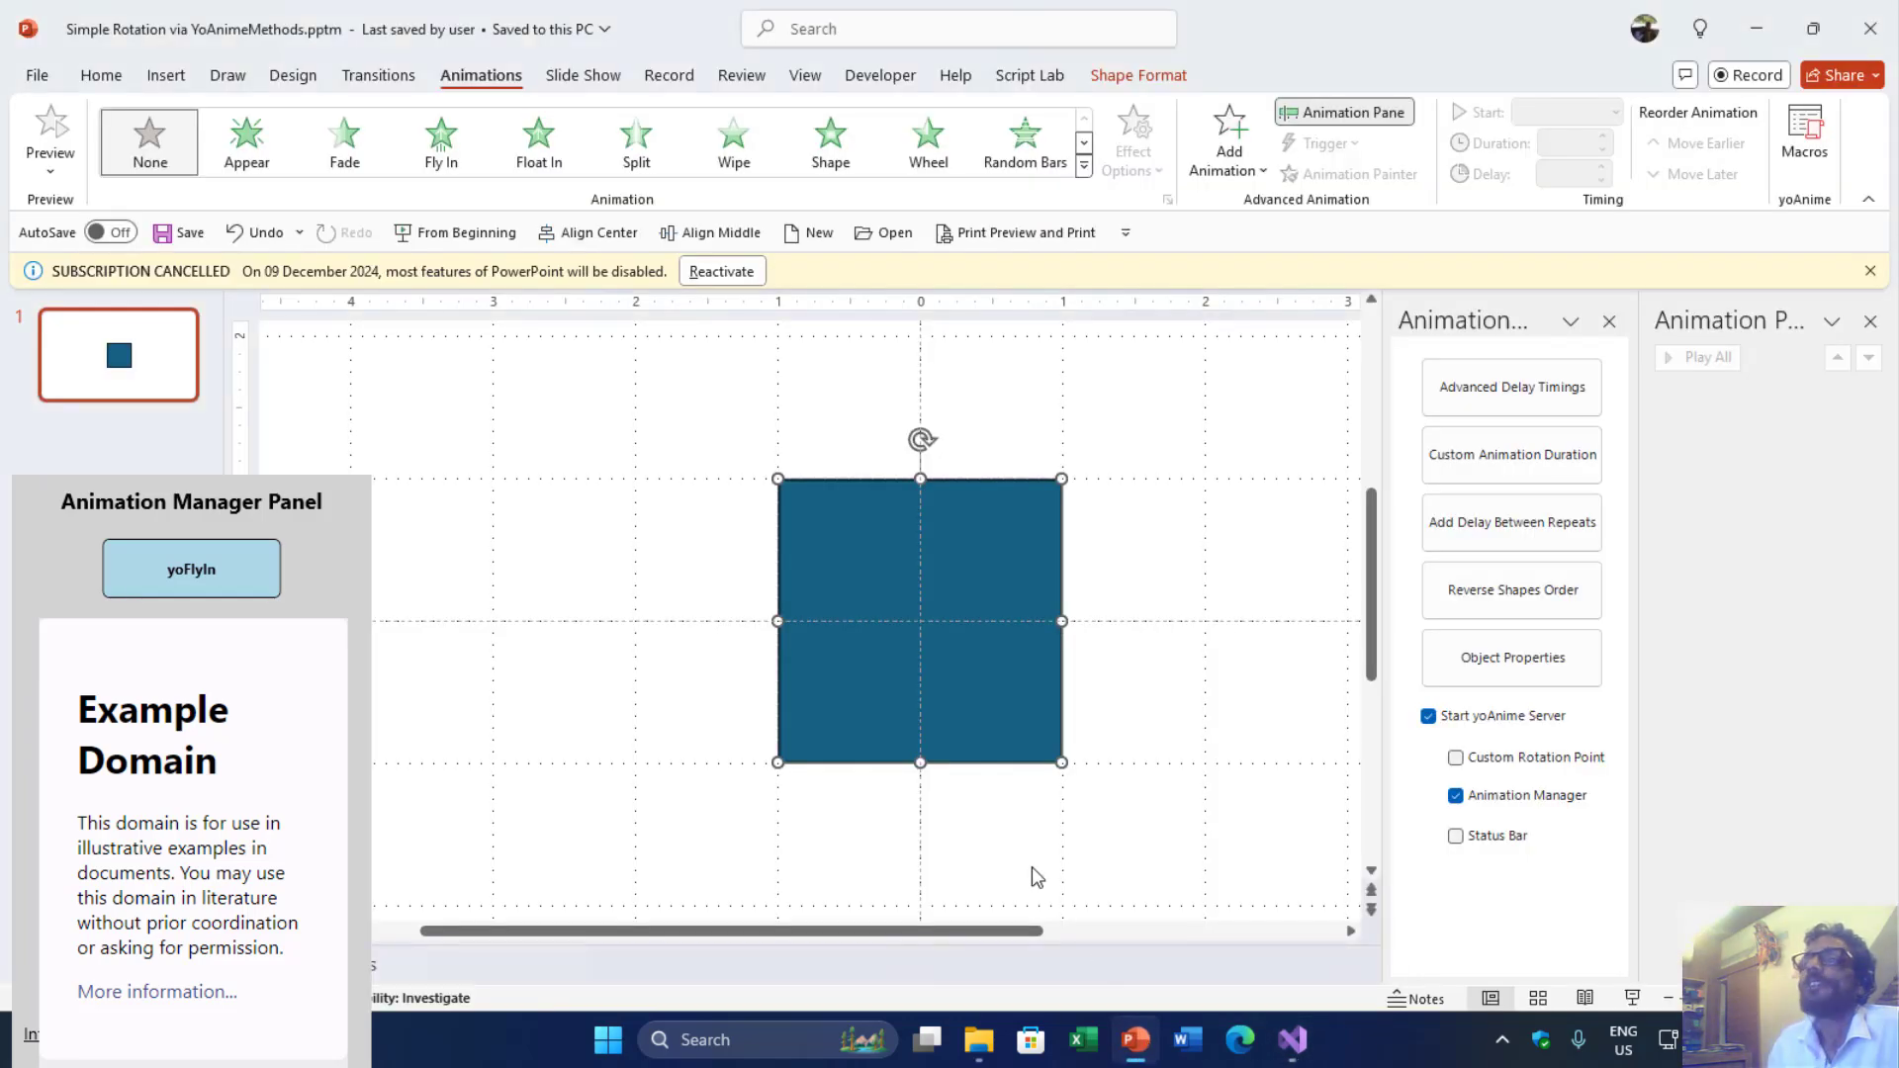
left_click(1456, 796)
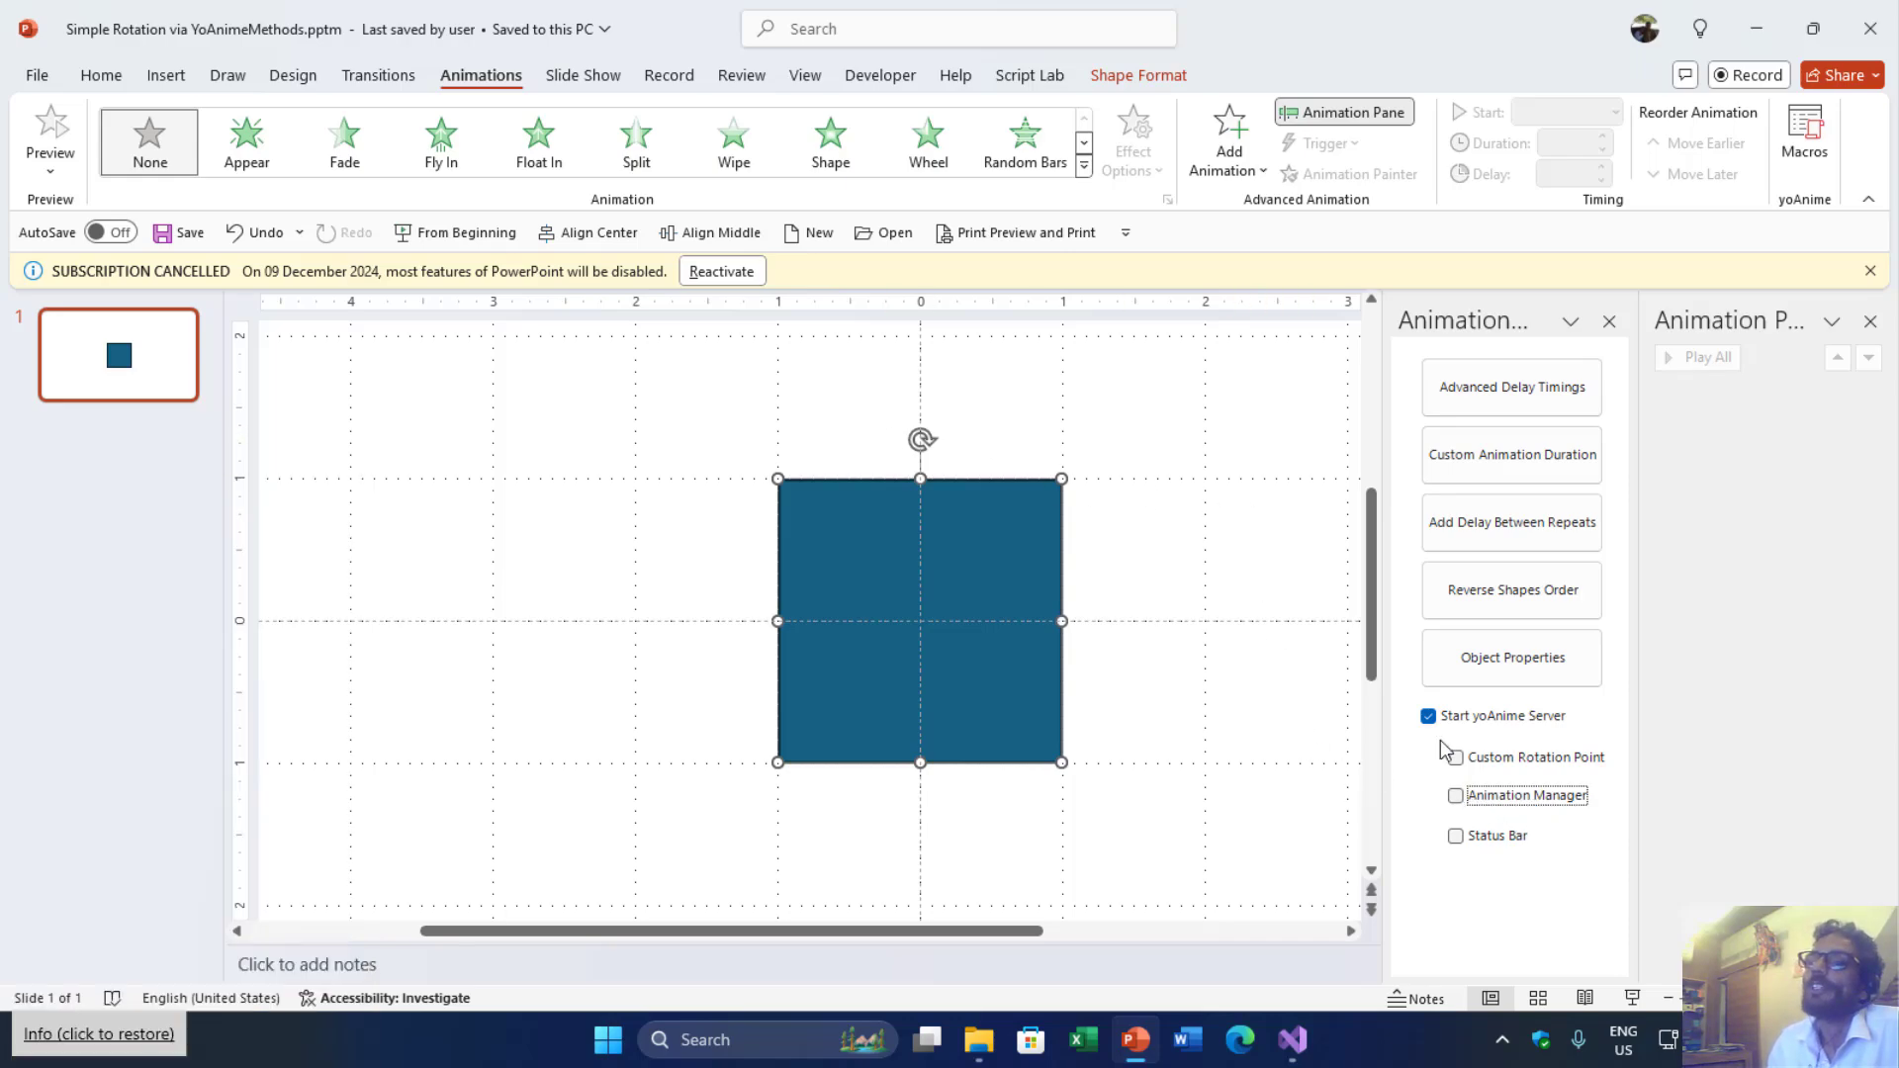
left_click(1428, 716)
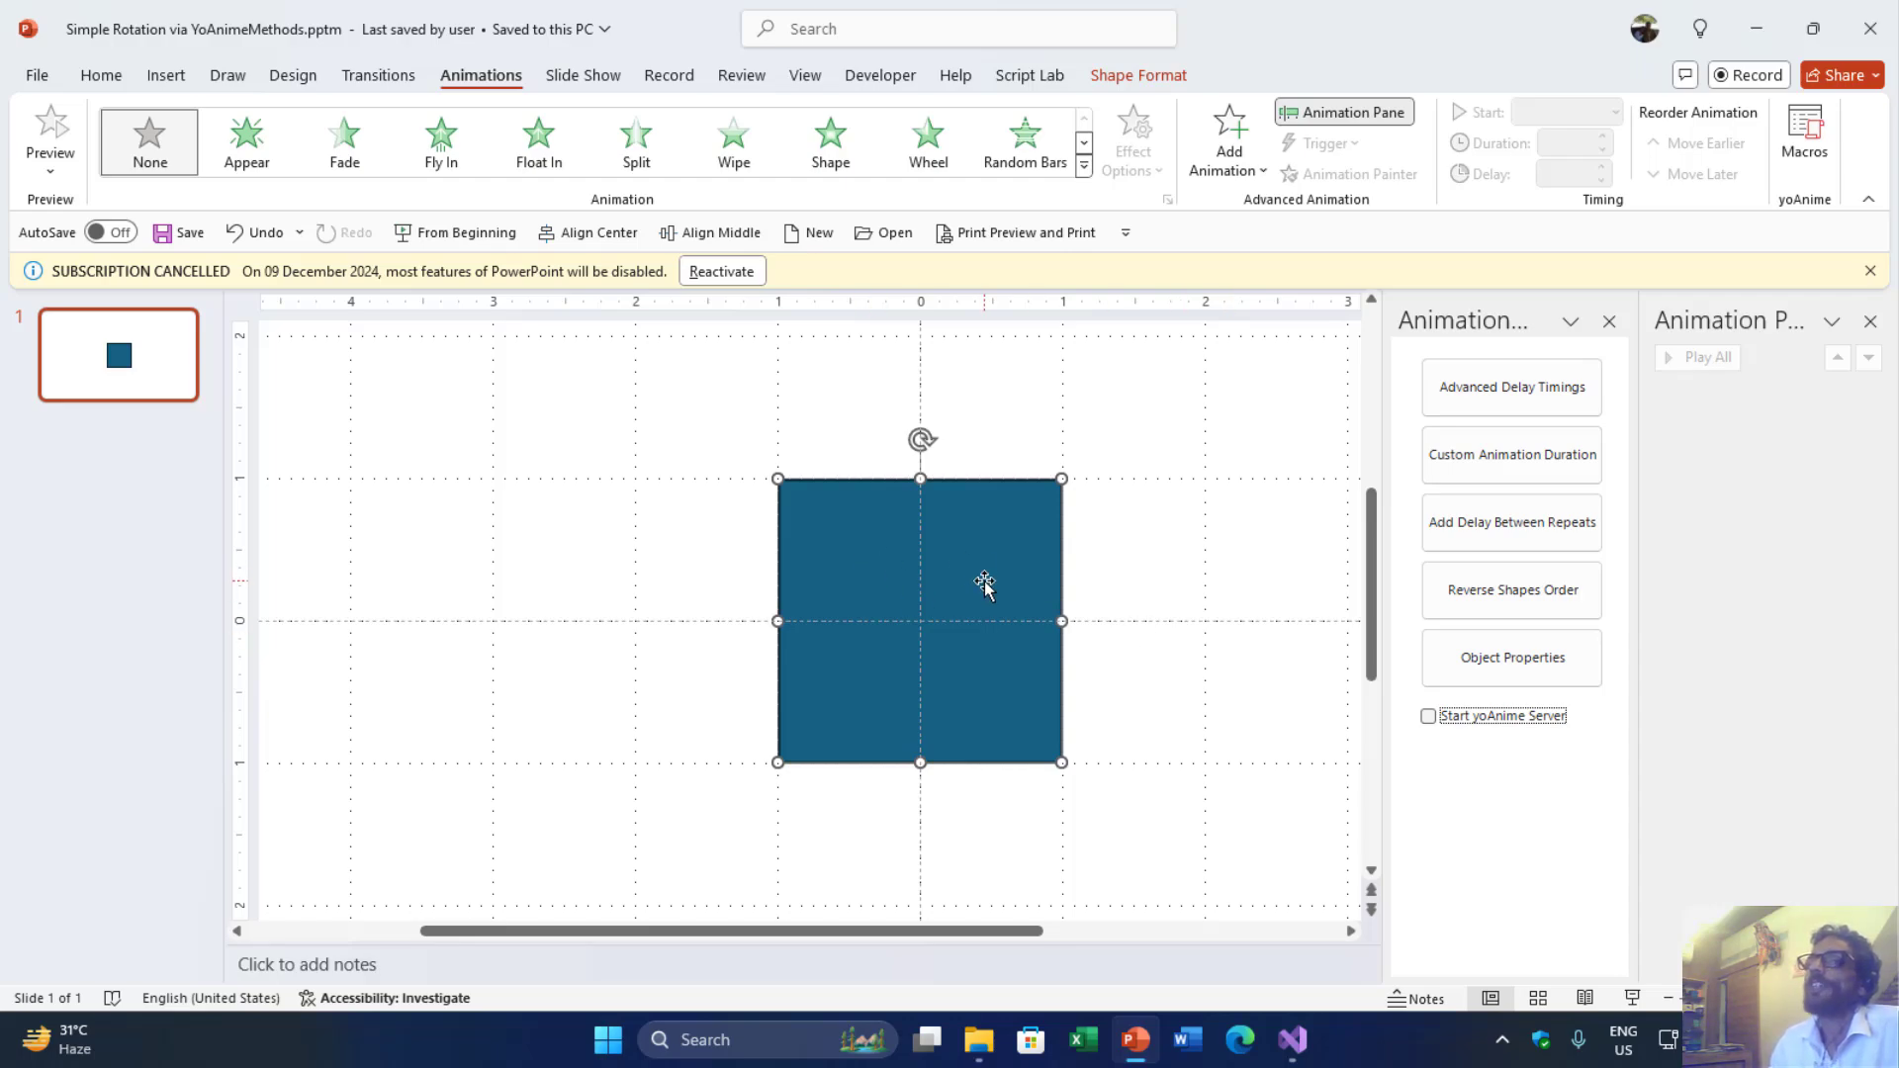
Open the recent presentation Simple Rotation via YoAnimeMethods.pptm
left_click(38, 79)
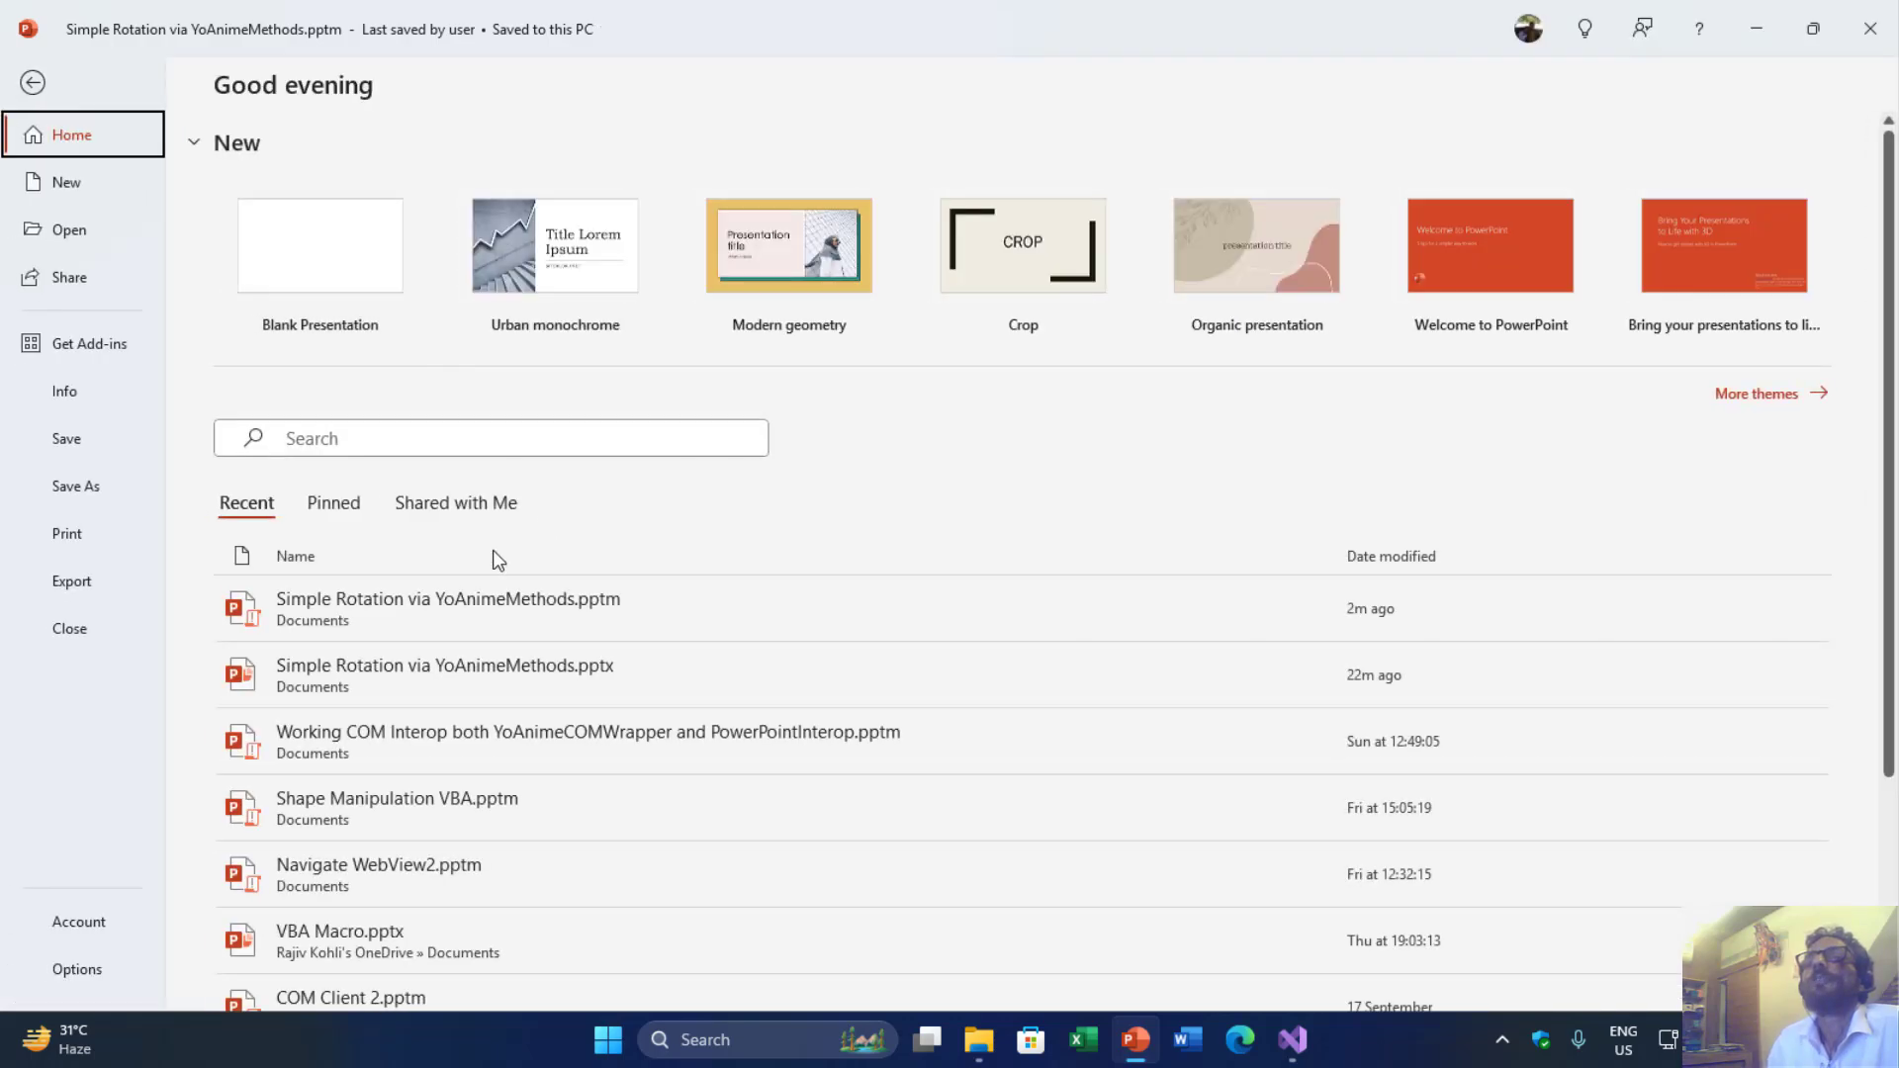
left_click(445, 609)
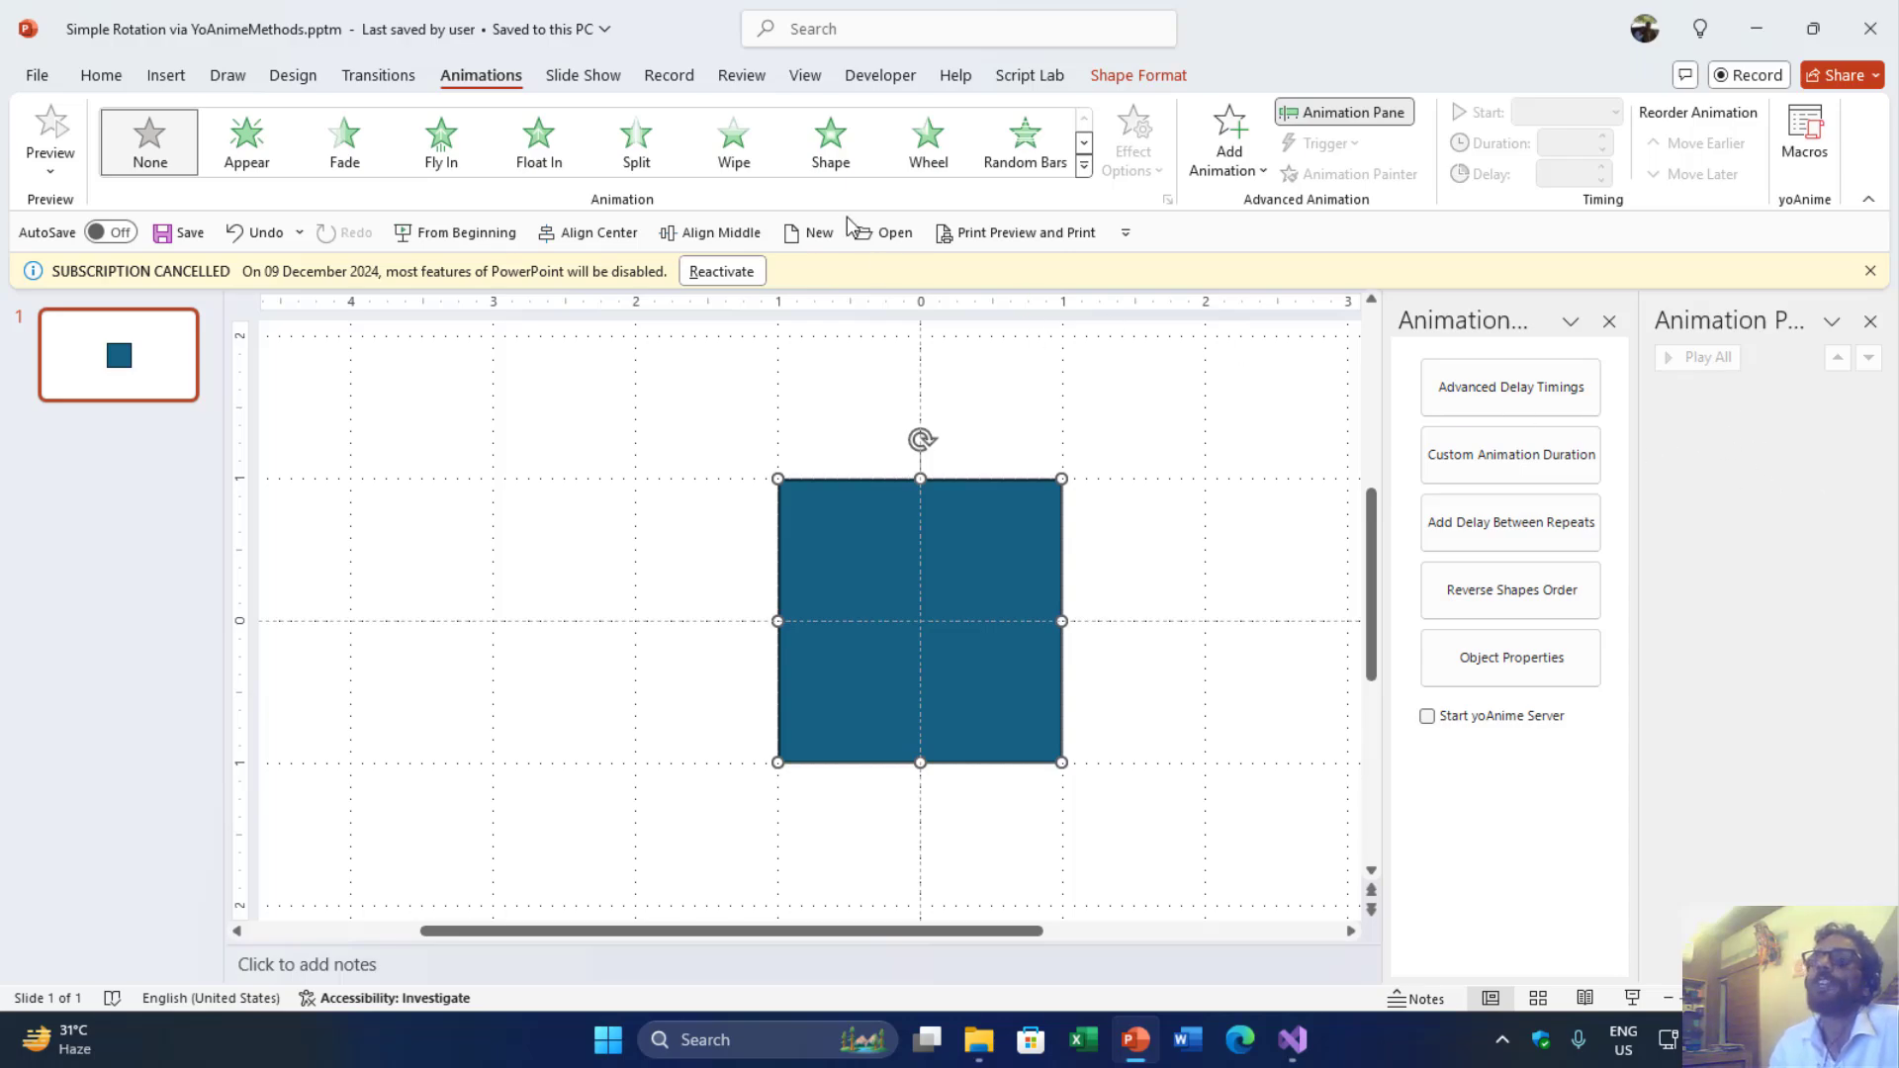
Open the TestSimpleRotation macro's code and highlight the shape name Rectangle 3 in the shapeName assignment
left_click(880, 76)
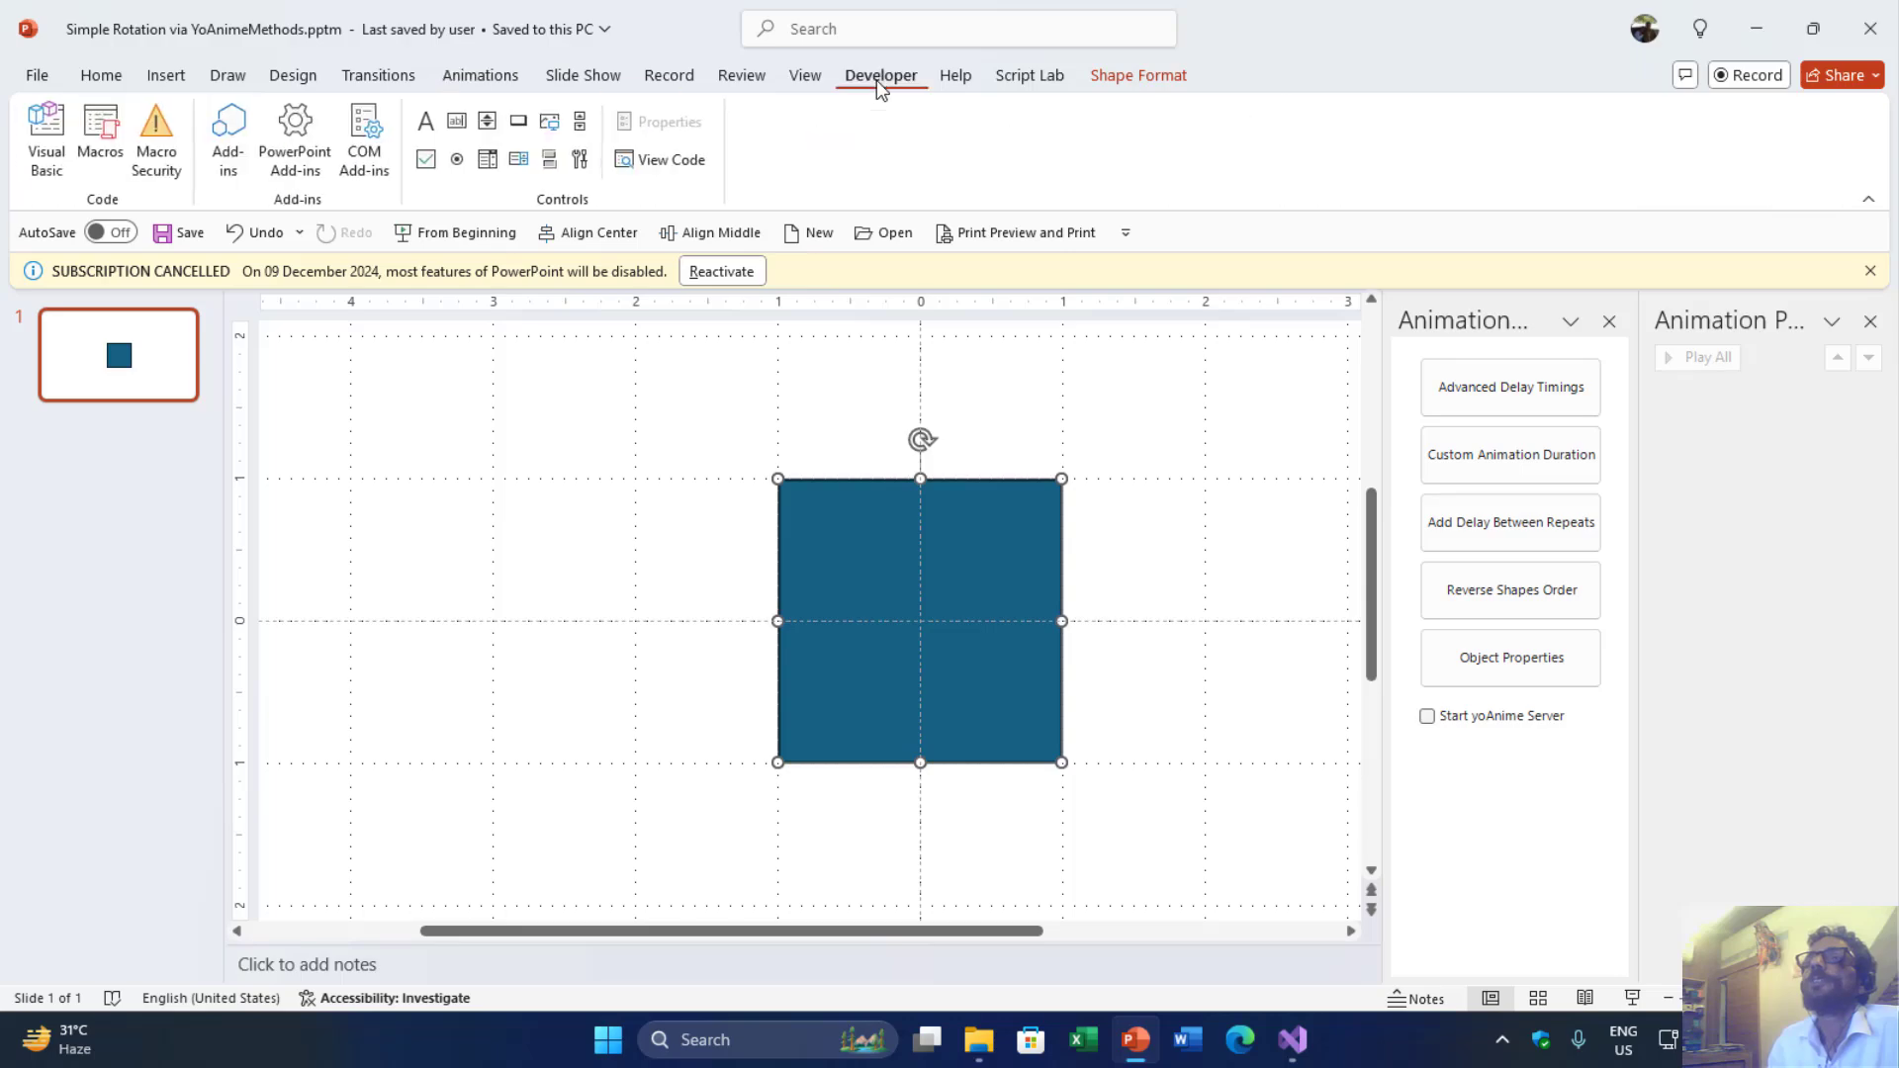
left_click(102, 138)
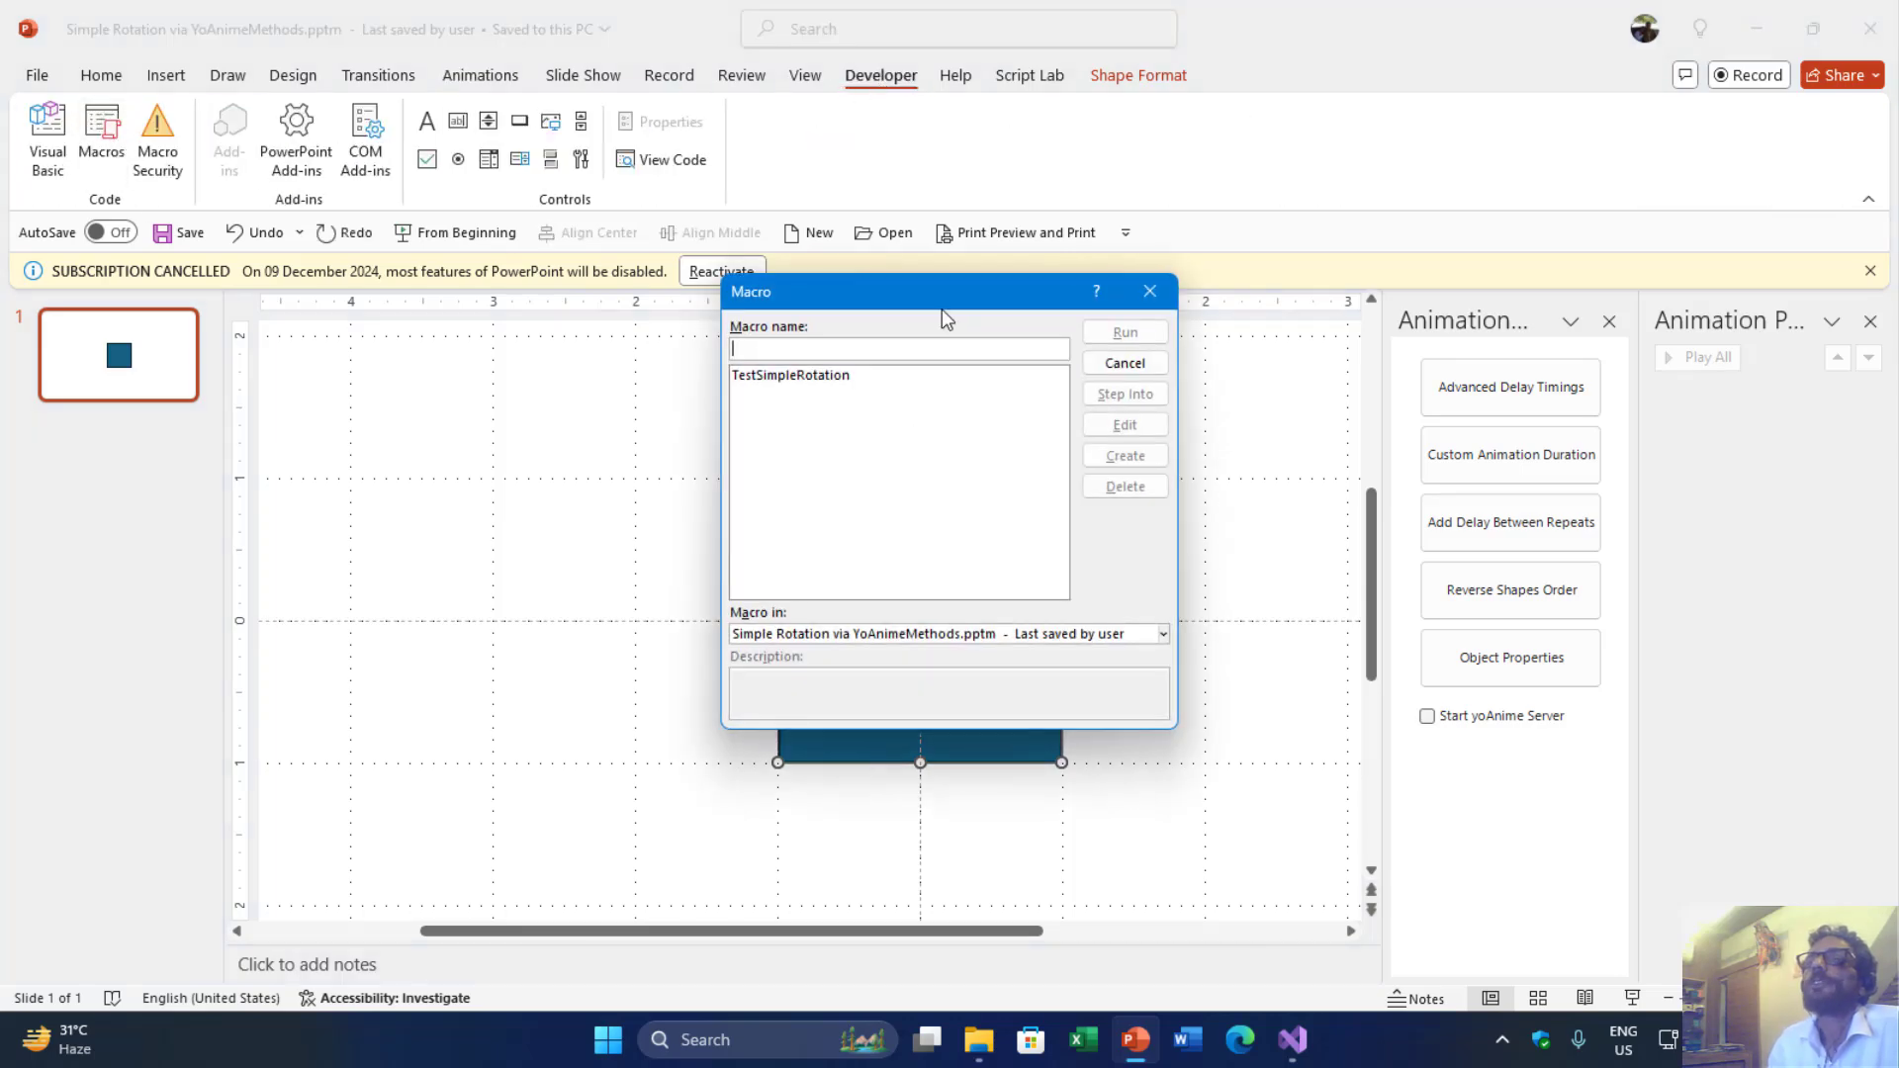
left_click_drag(974, 314, 1561, 282)
left_click(1374, 341)
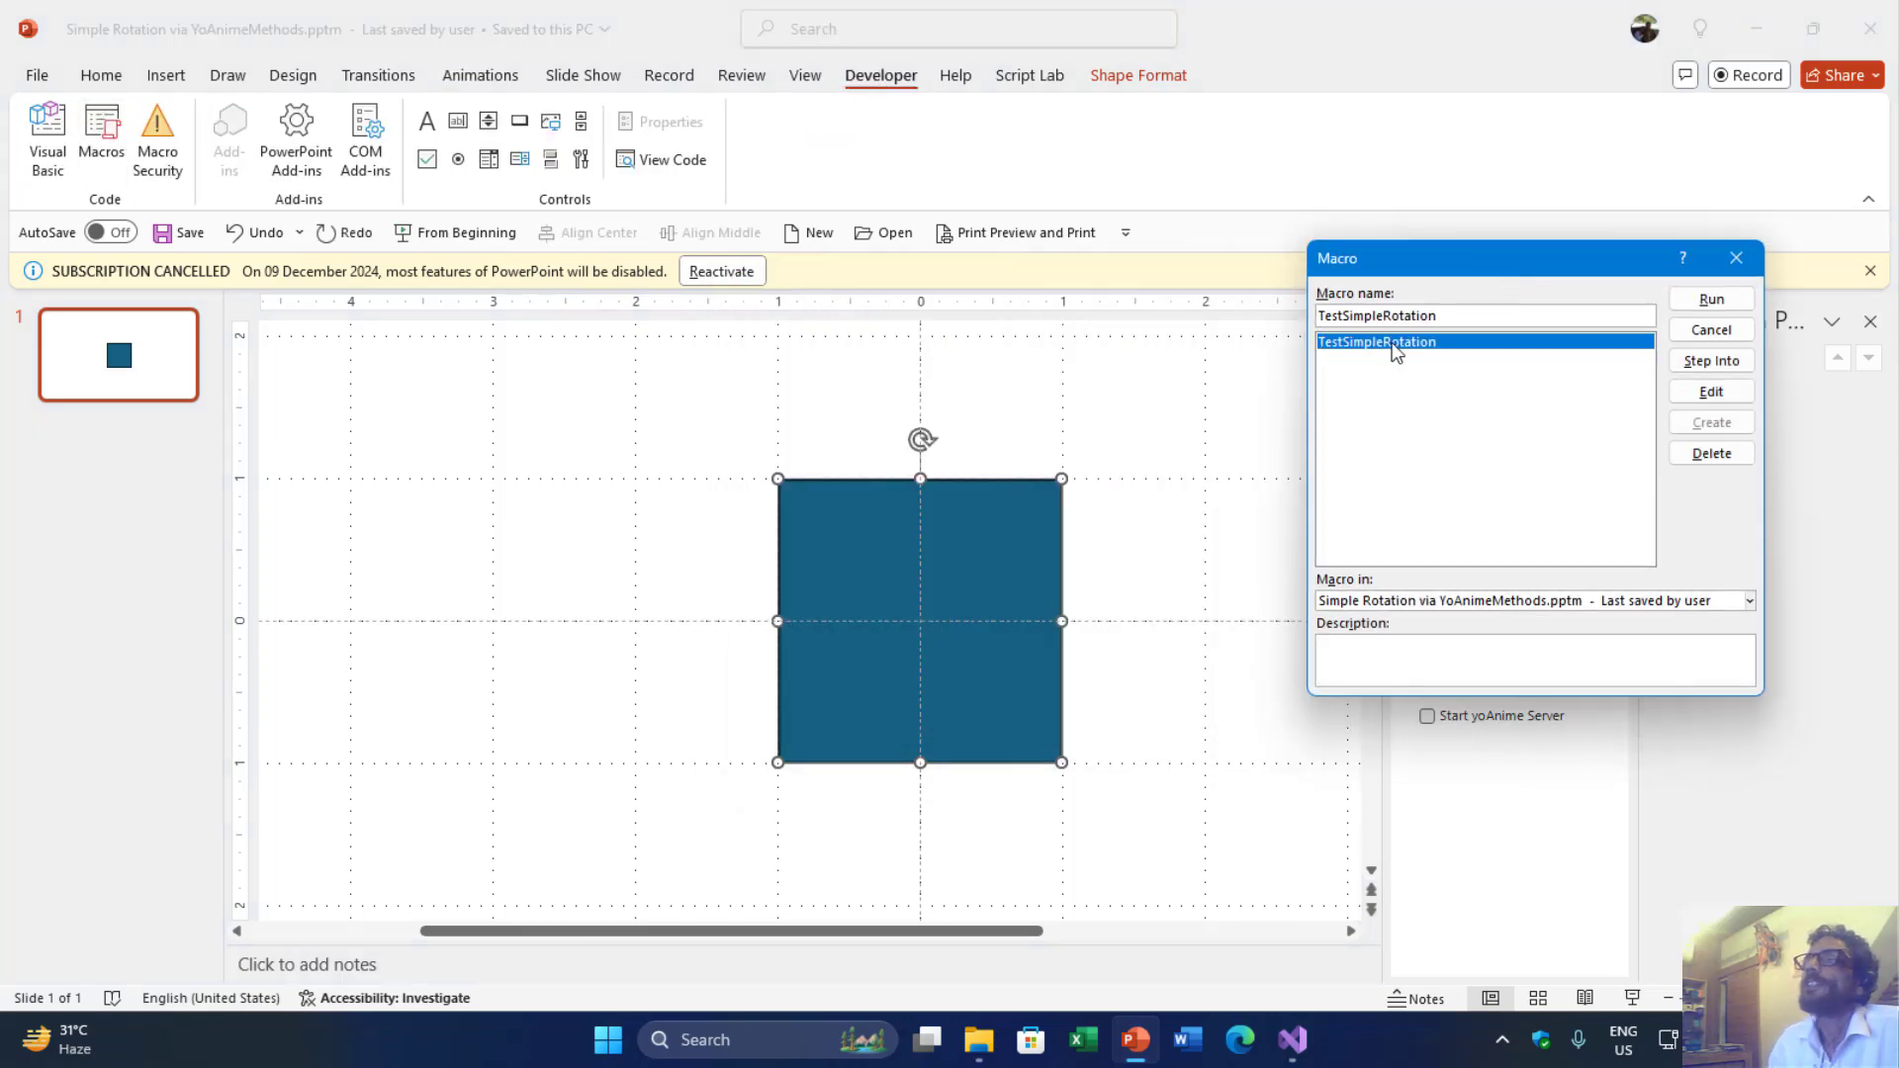
left_click(1711, 392)
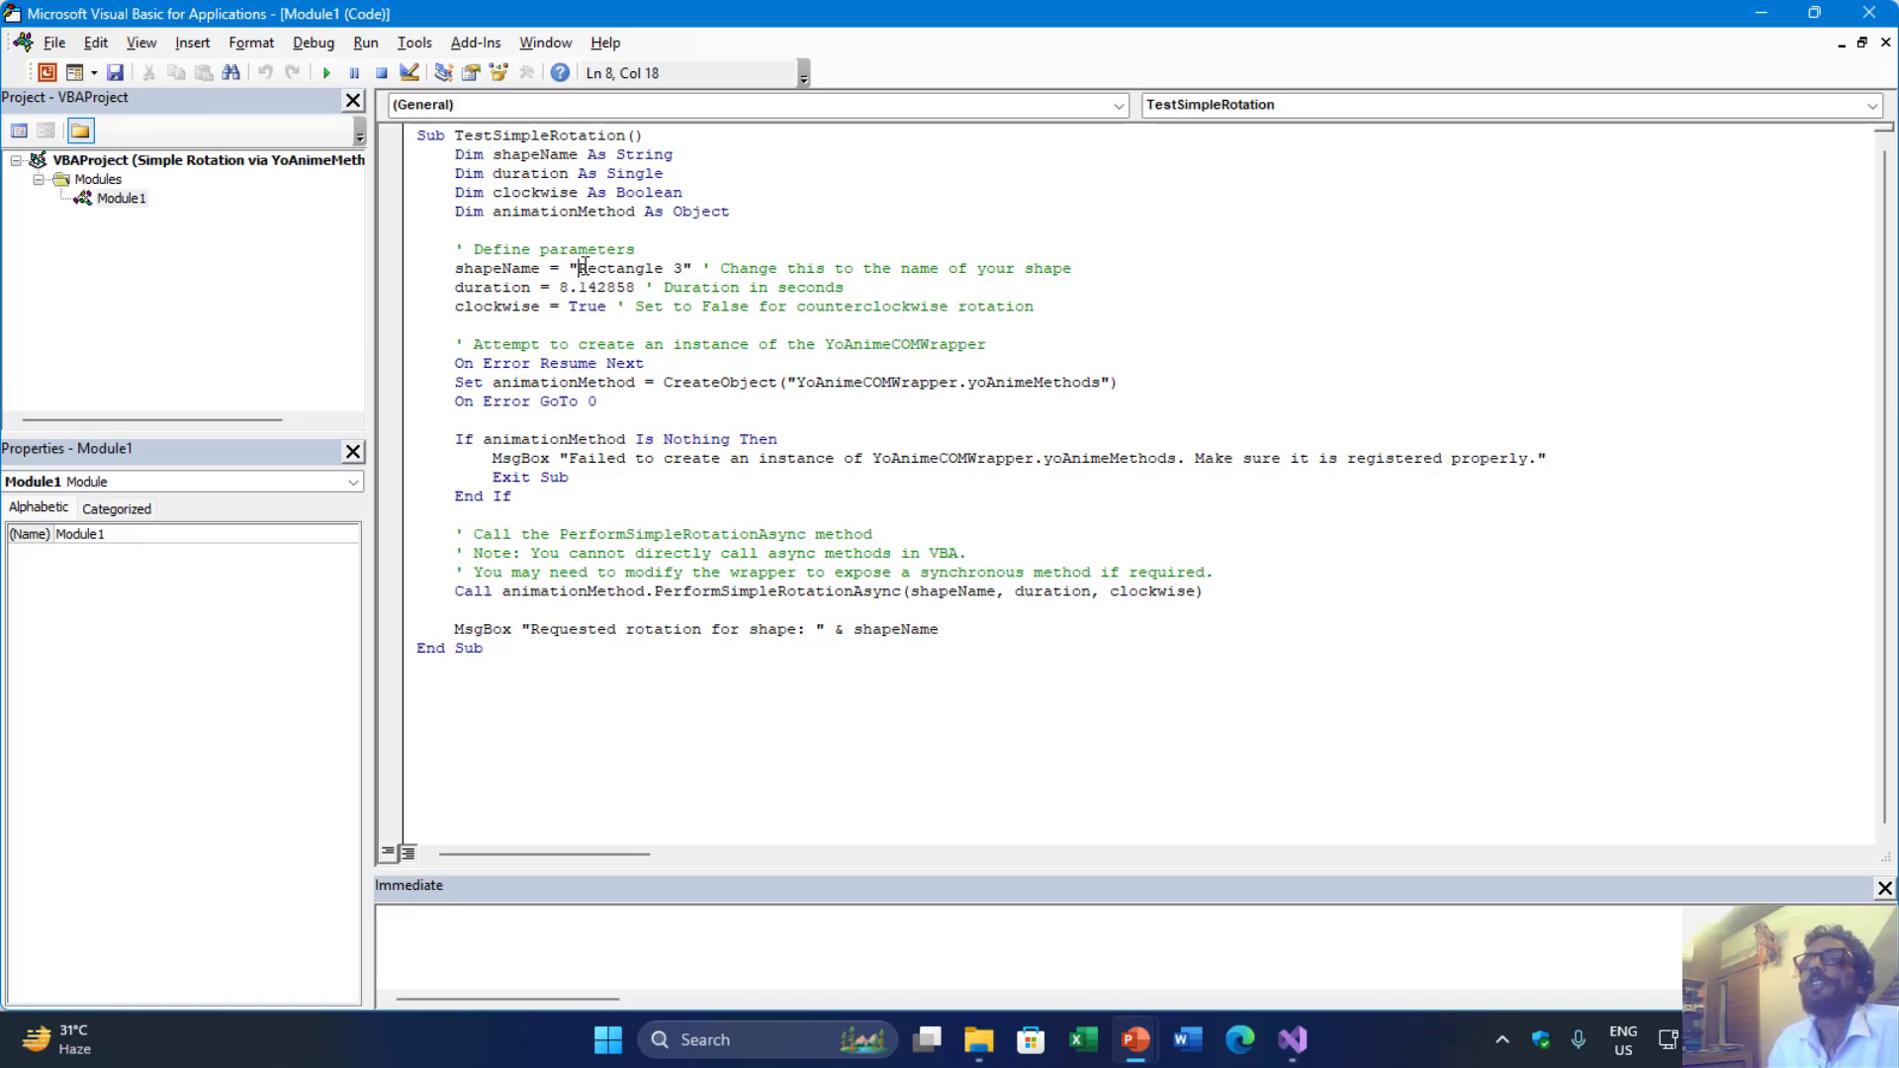
left_click_drag(582, 267, 677, 268)
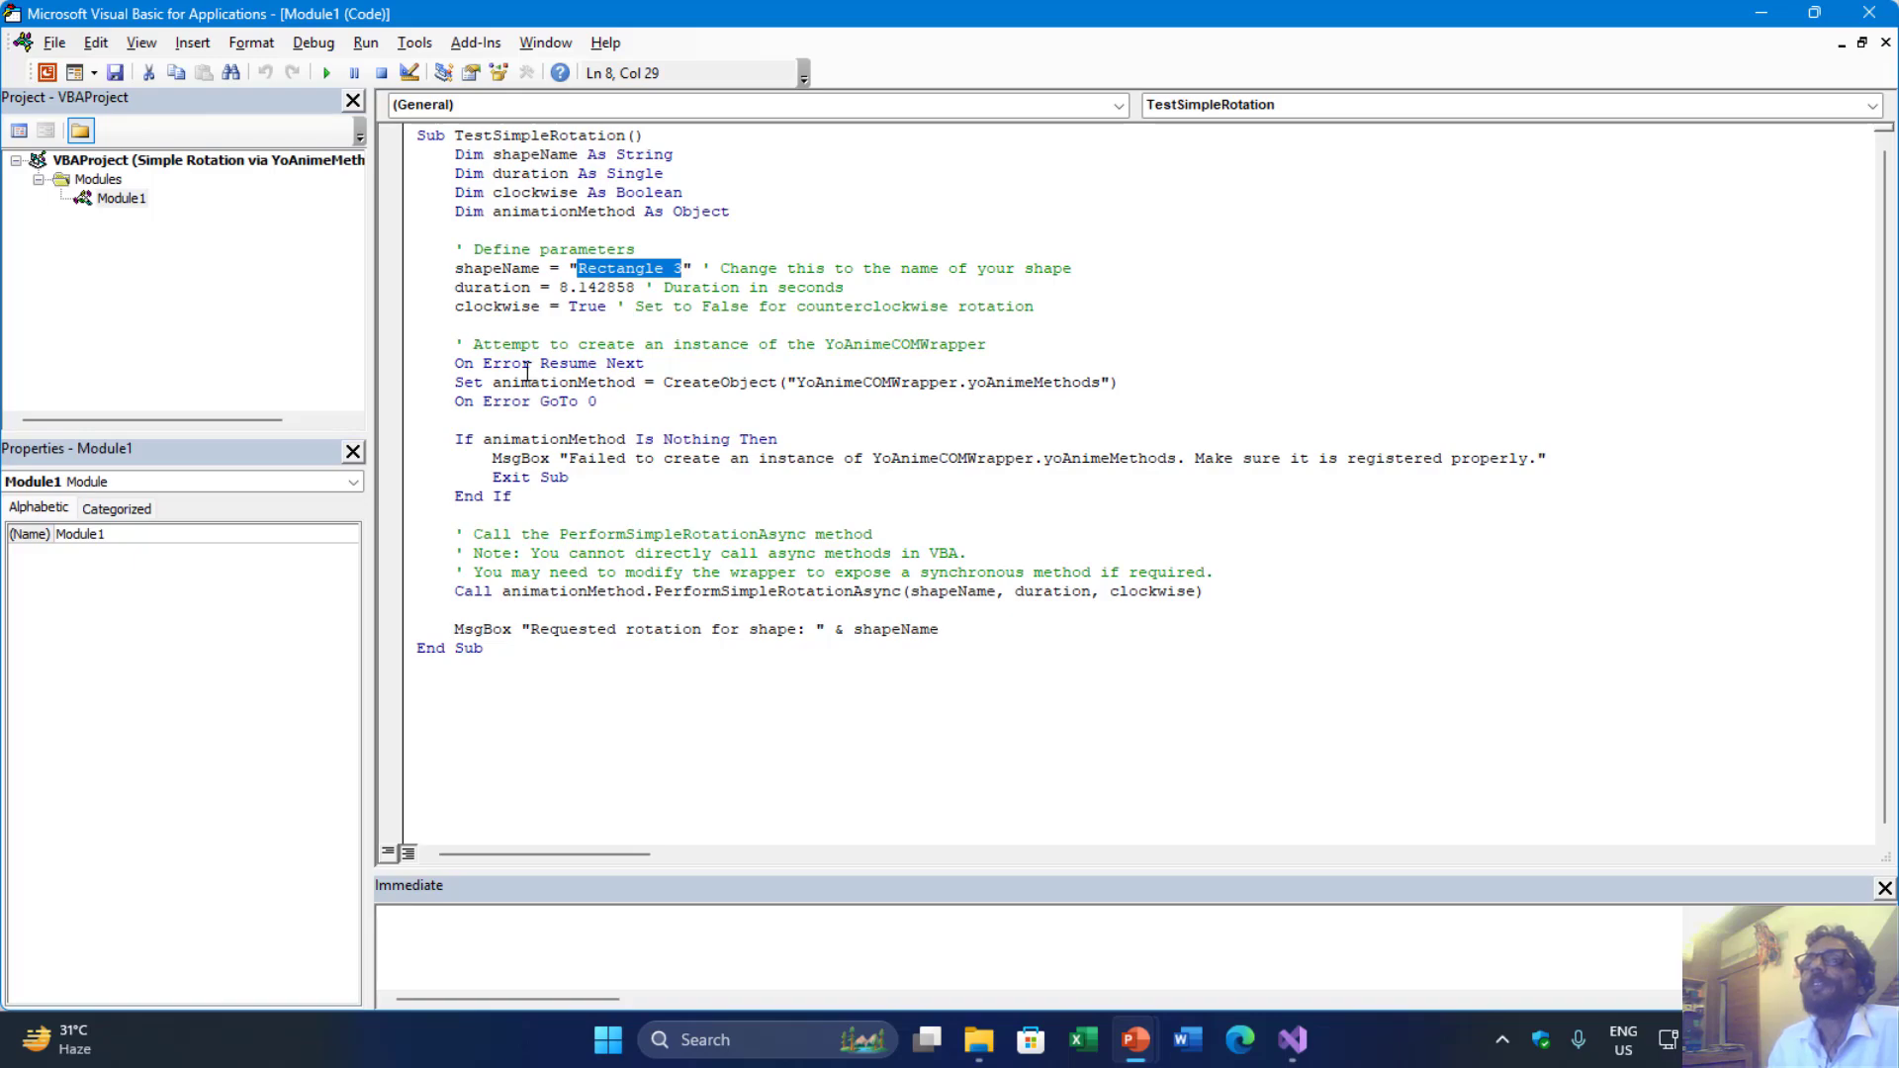
Return to the slide and check the blue square's name in the Selection pane, closing the pane when finished
key("alt+F11")
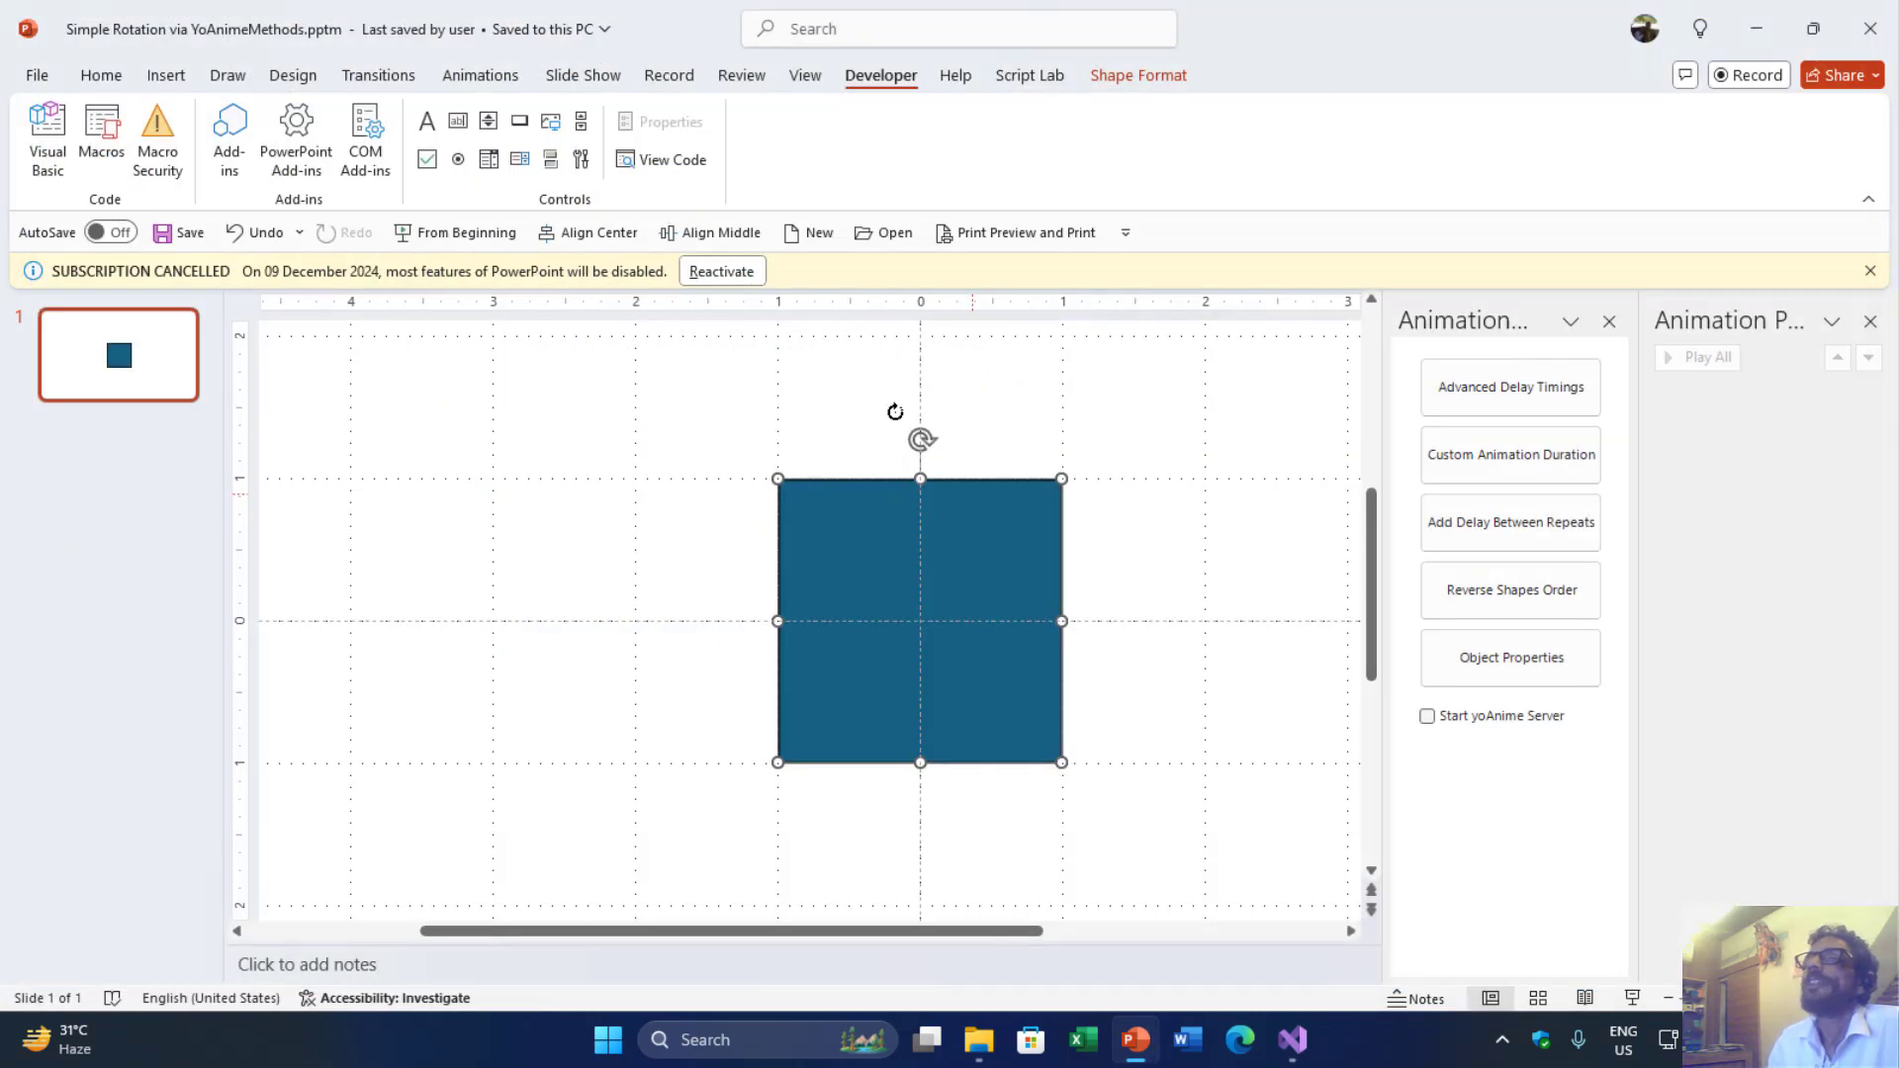
left_click(99, 75)
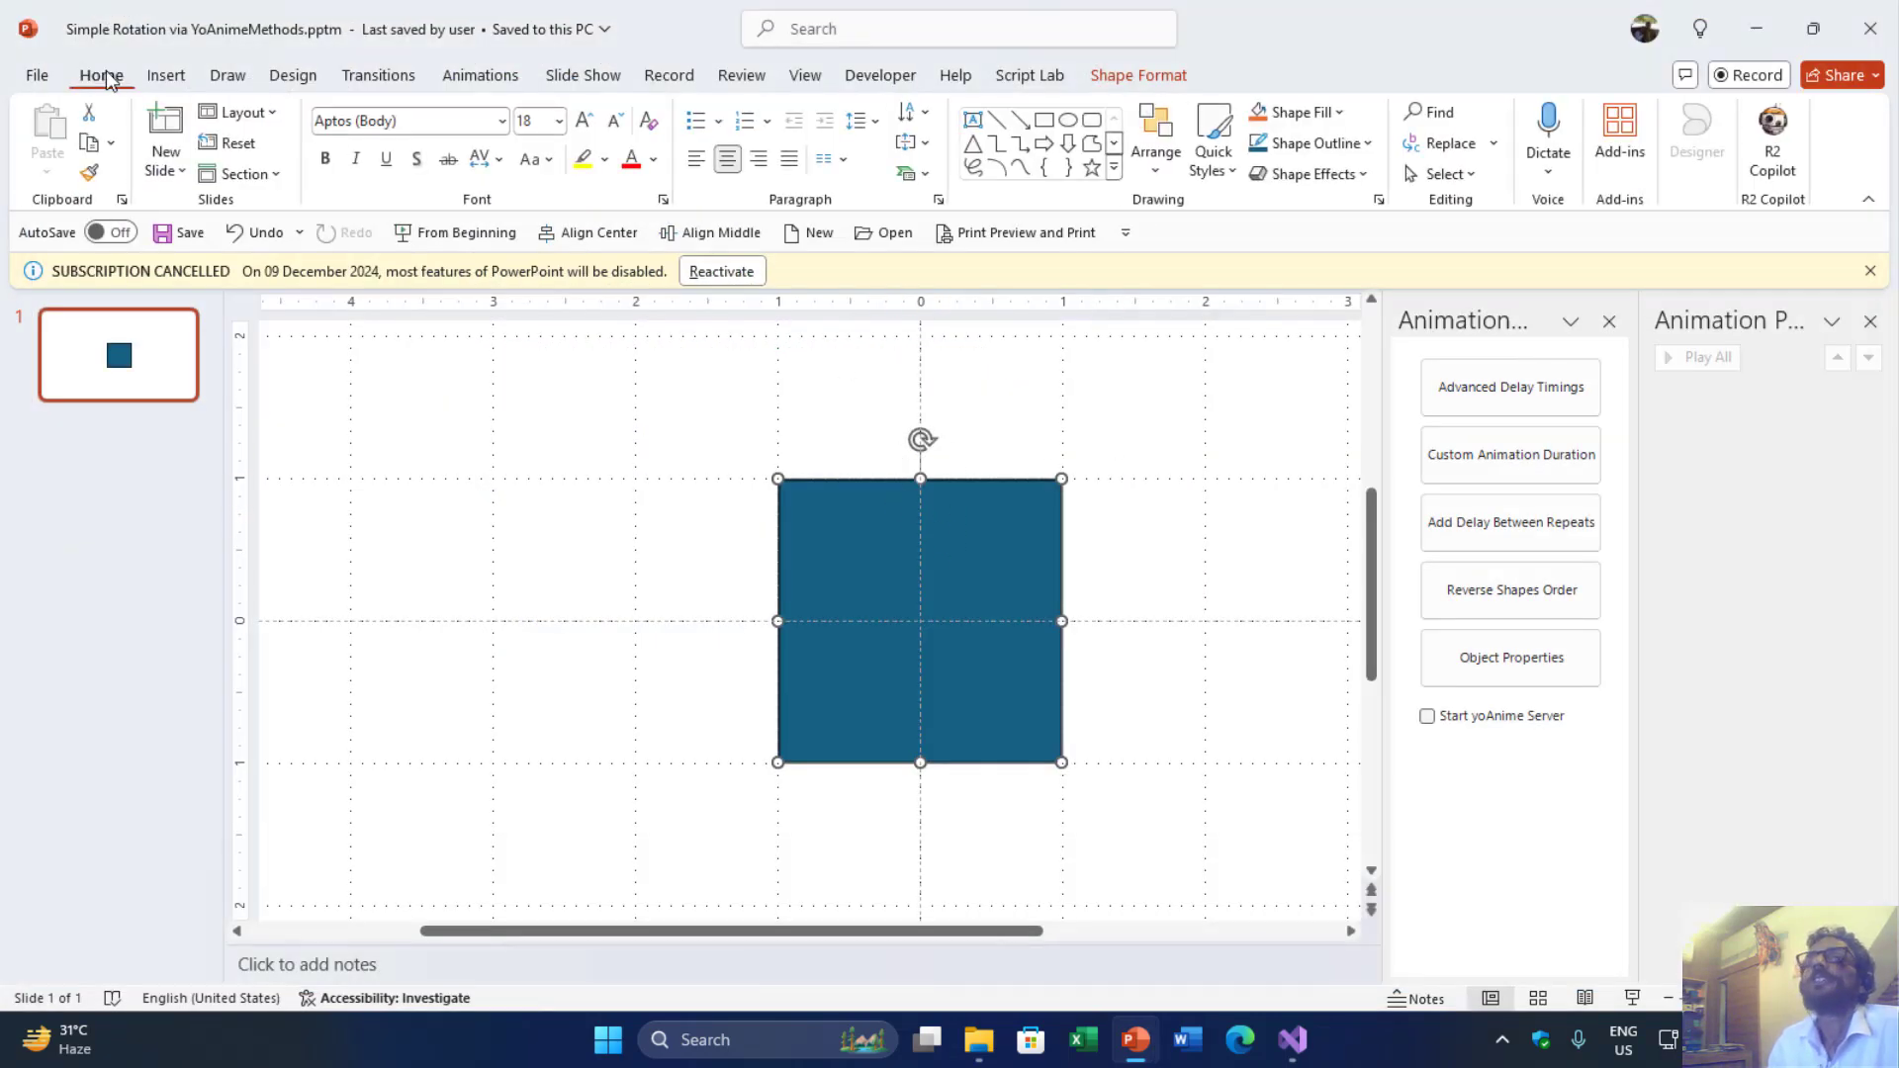
left_click(1479, 178)
left_click(1469, 265)
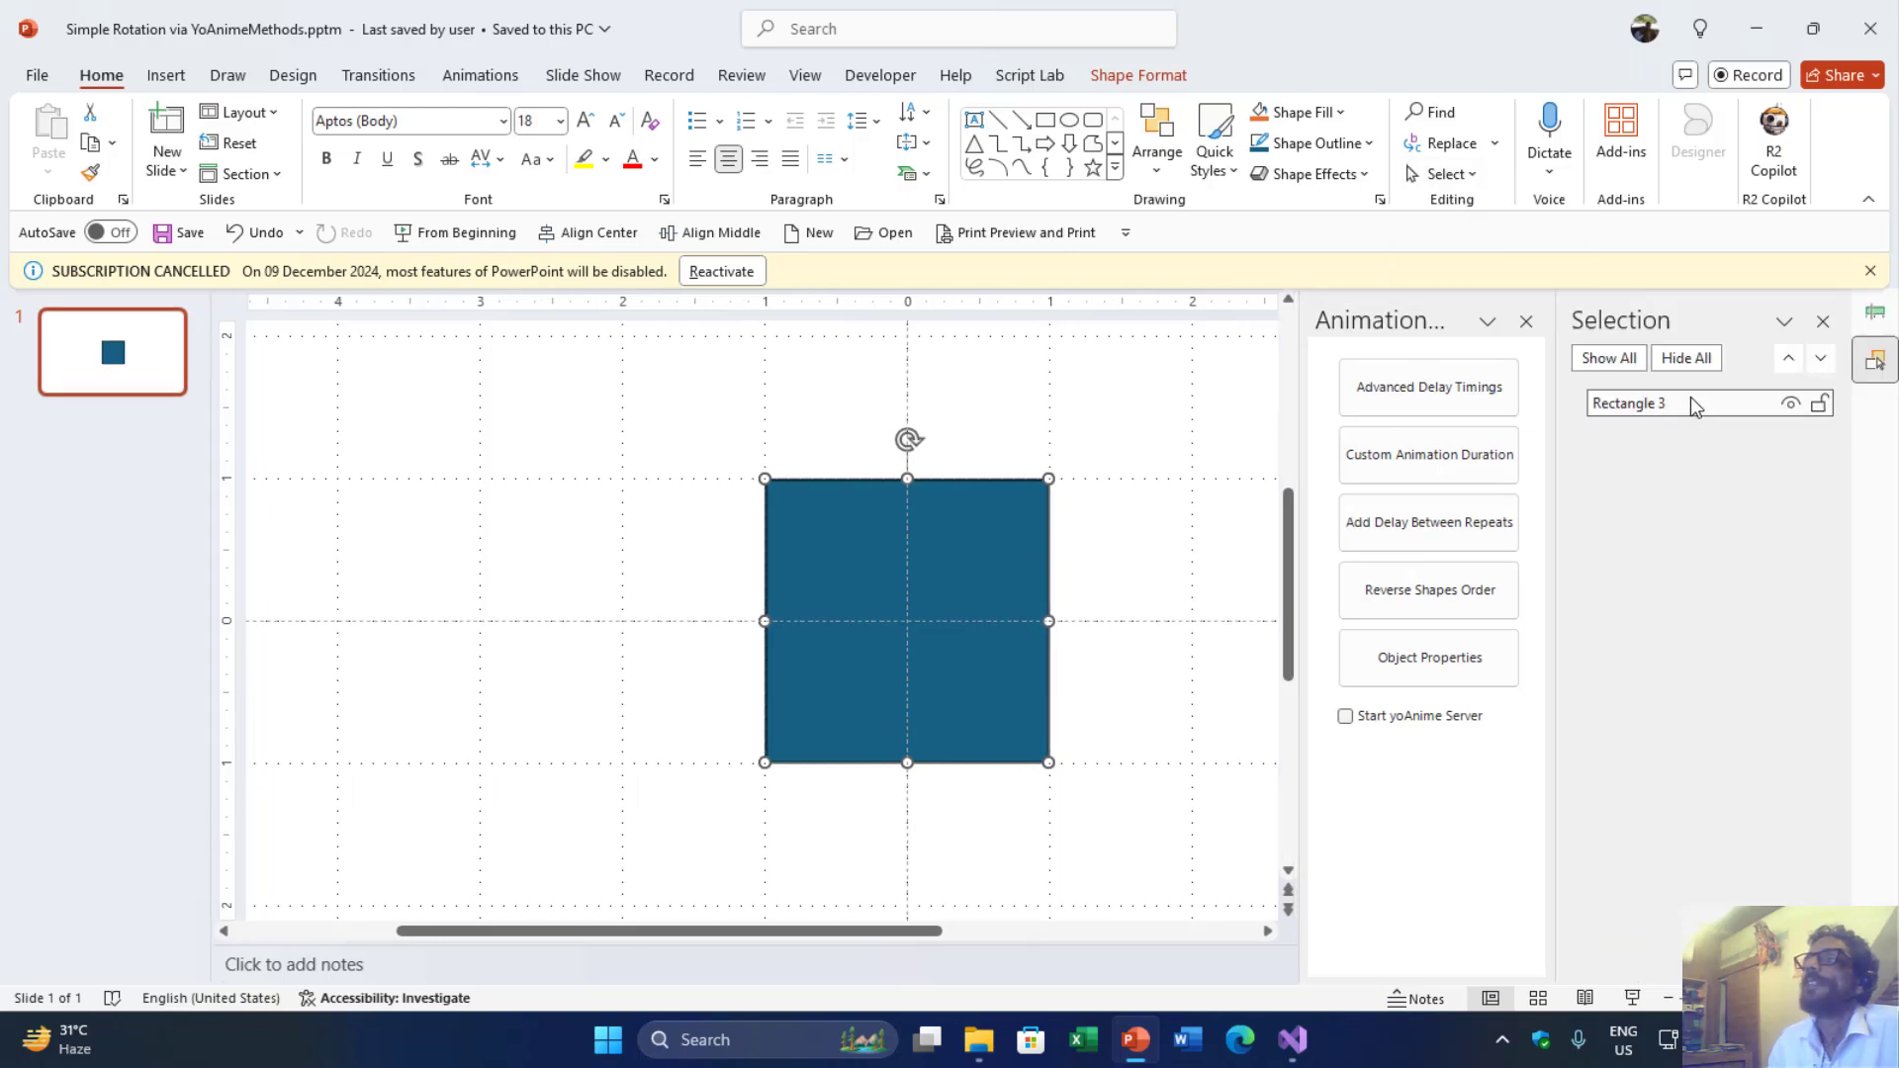
left_click(1822, 321)
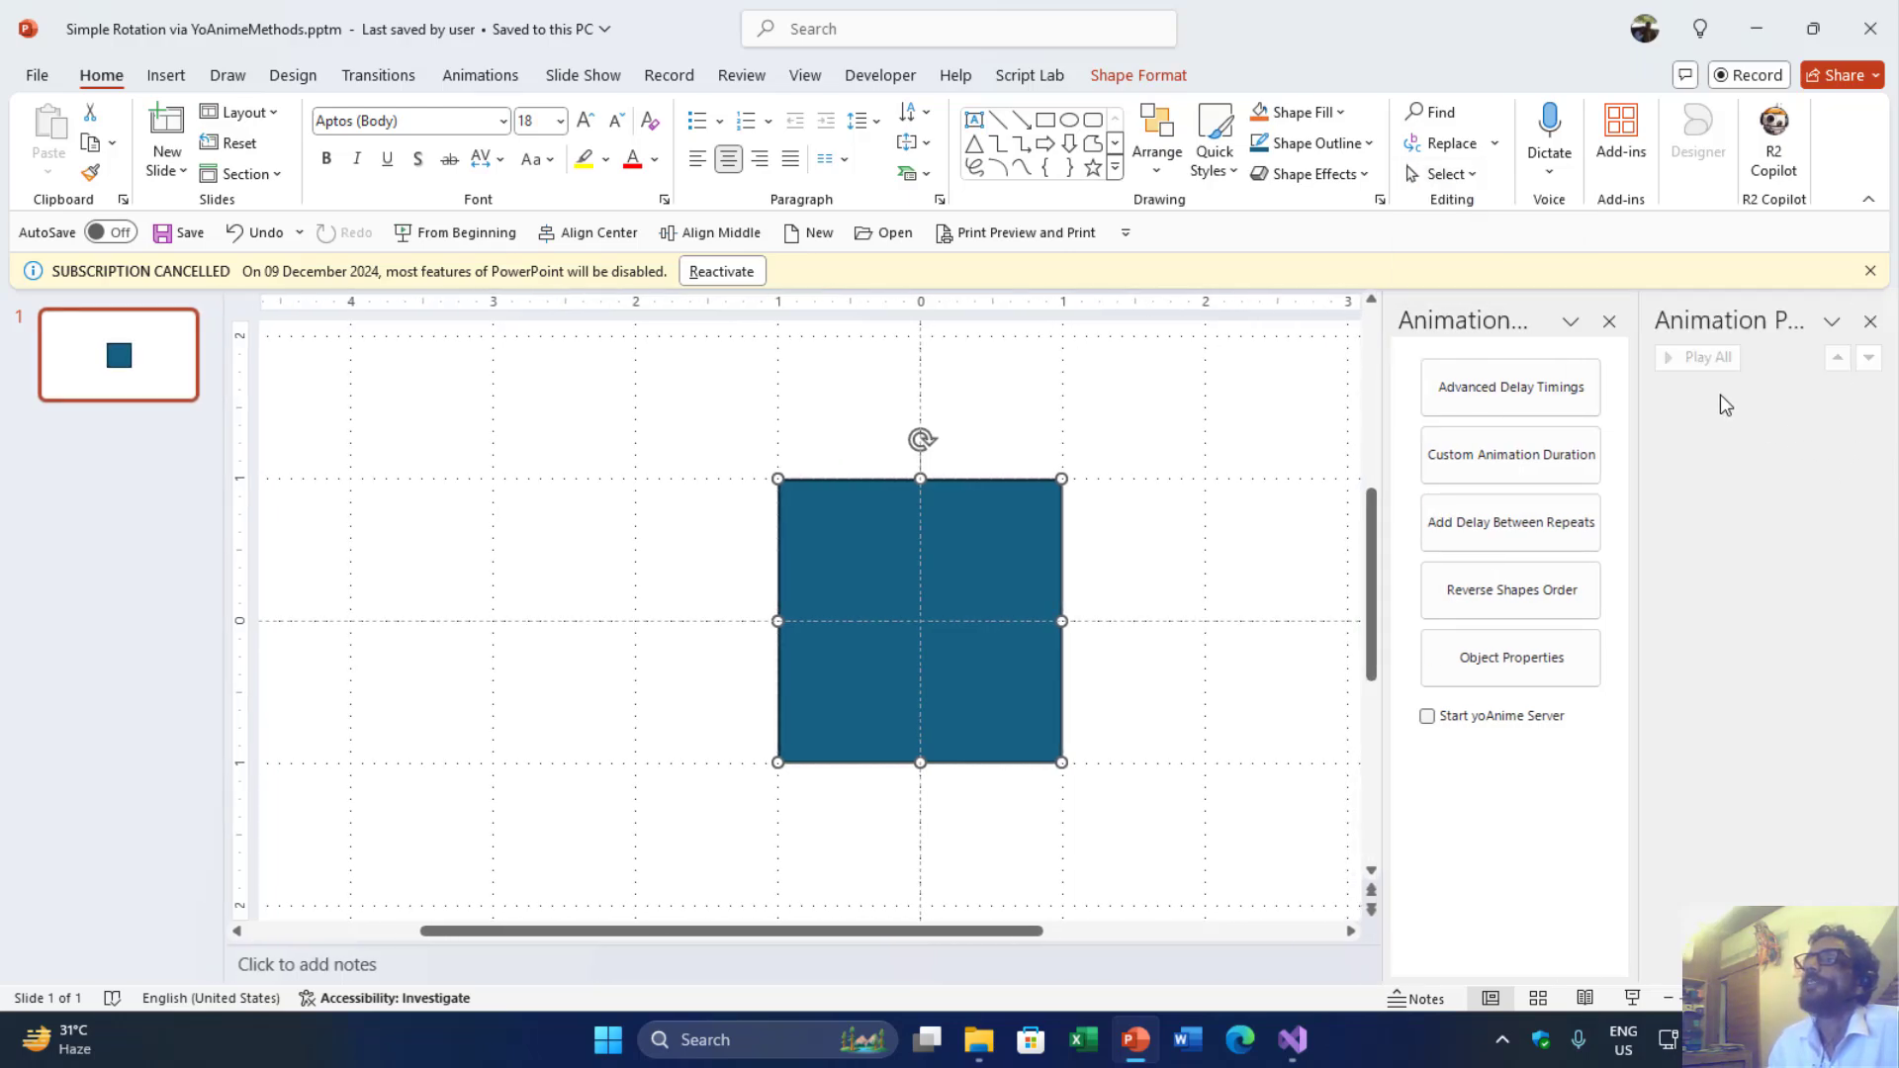
Run the TestSimpleRotation macro on the blue square and dismiss its rotation request message
left_click(881, 76)
left_click(101, 137)
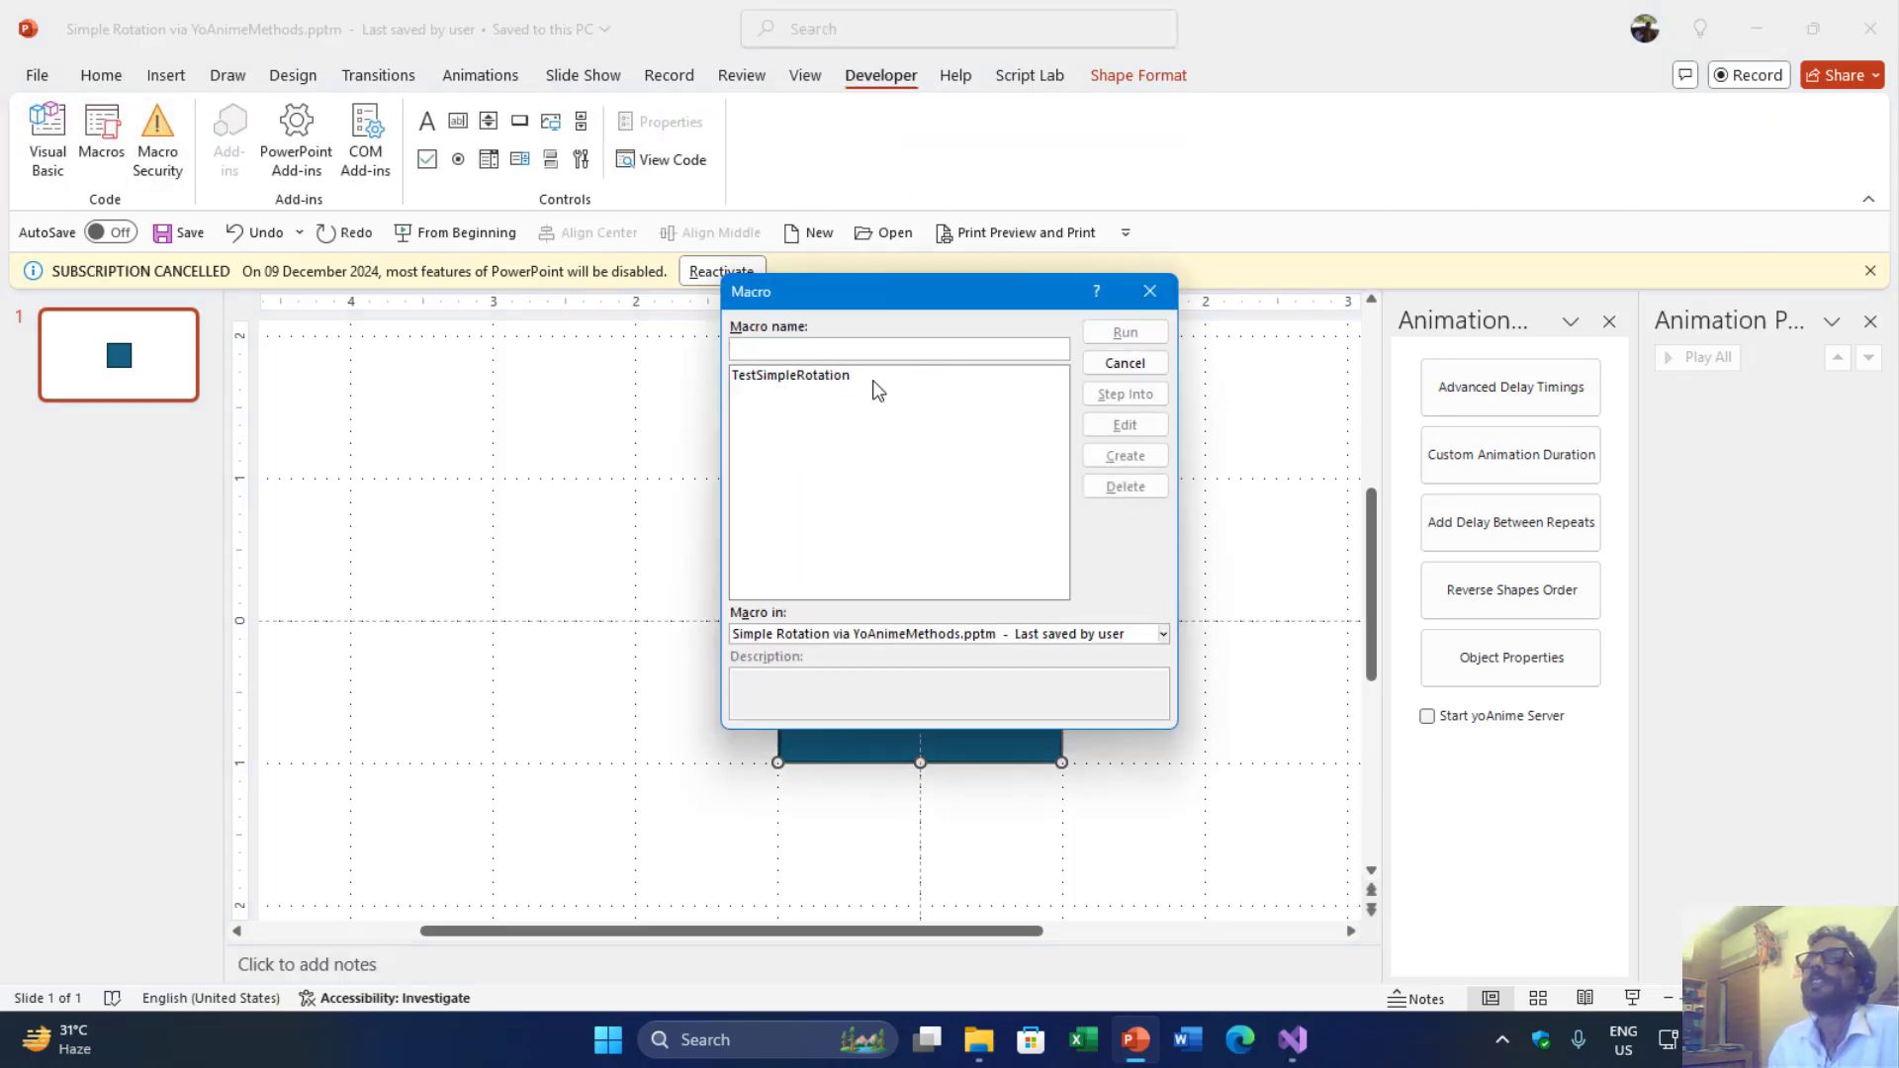
left_click_drag(999, 288, 1471, 256)
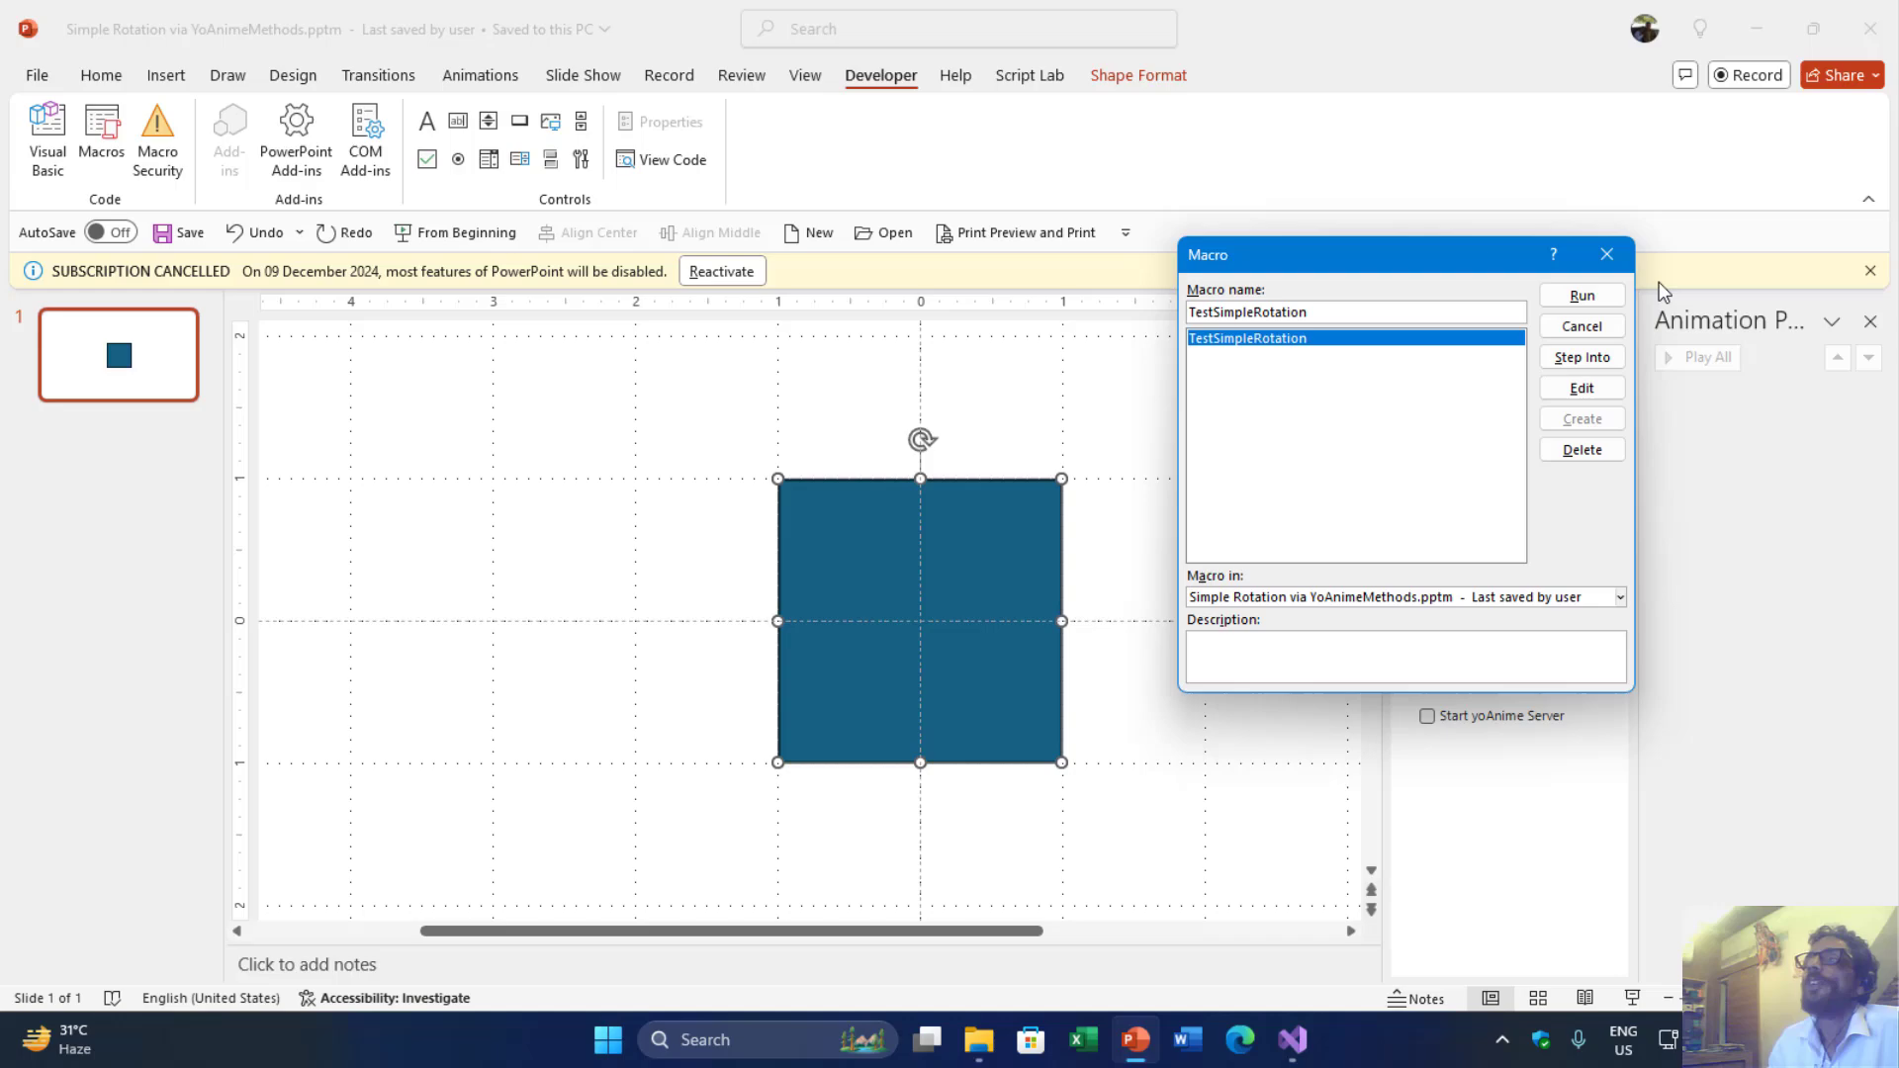
left_click(1582, 302)
left_click(1038, 594)
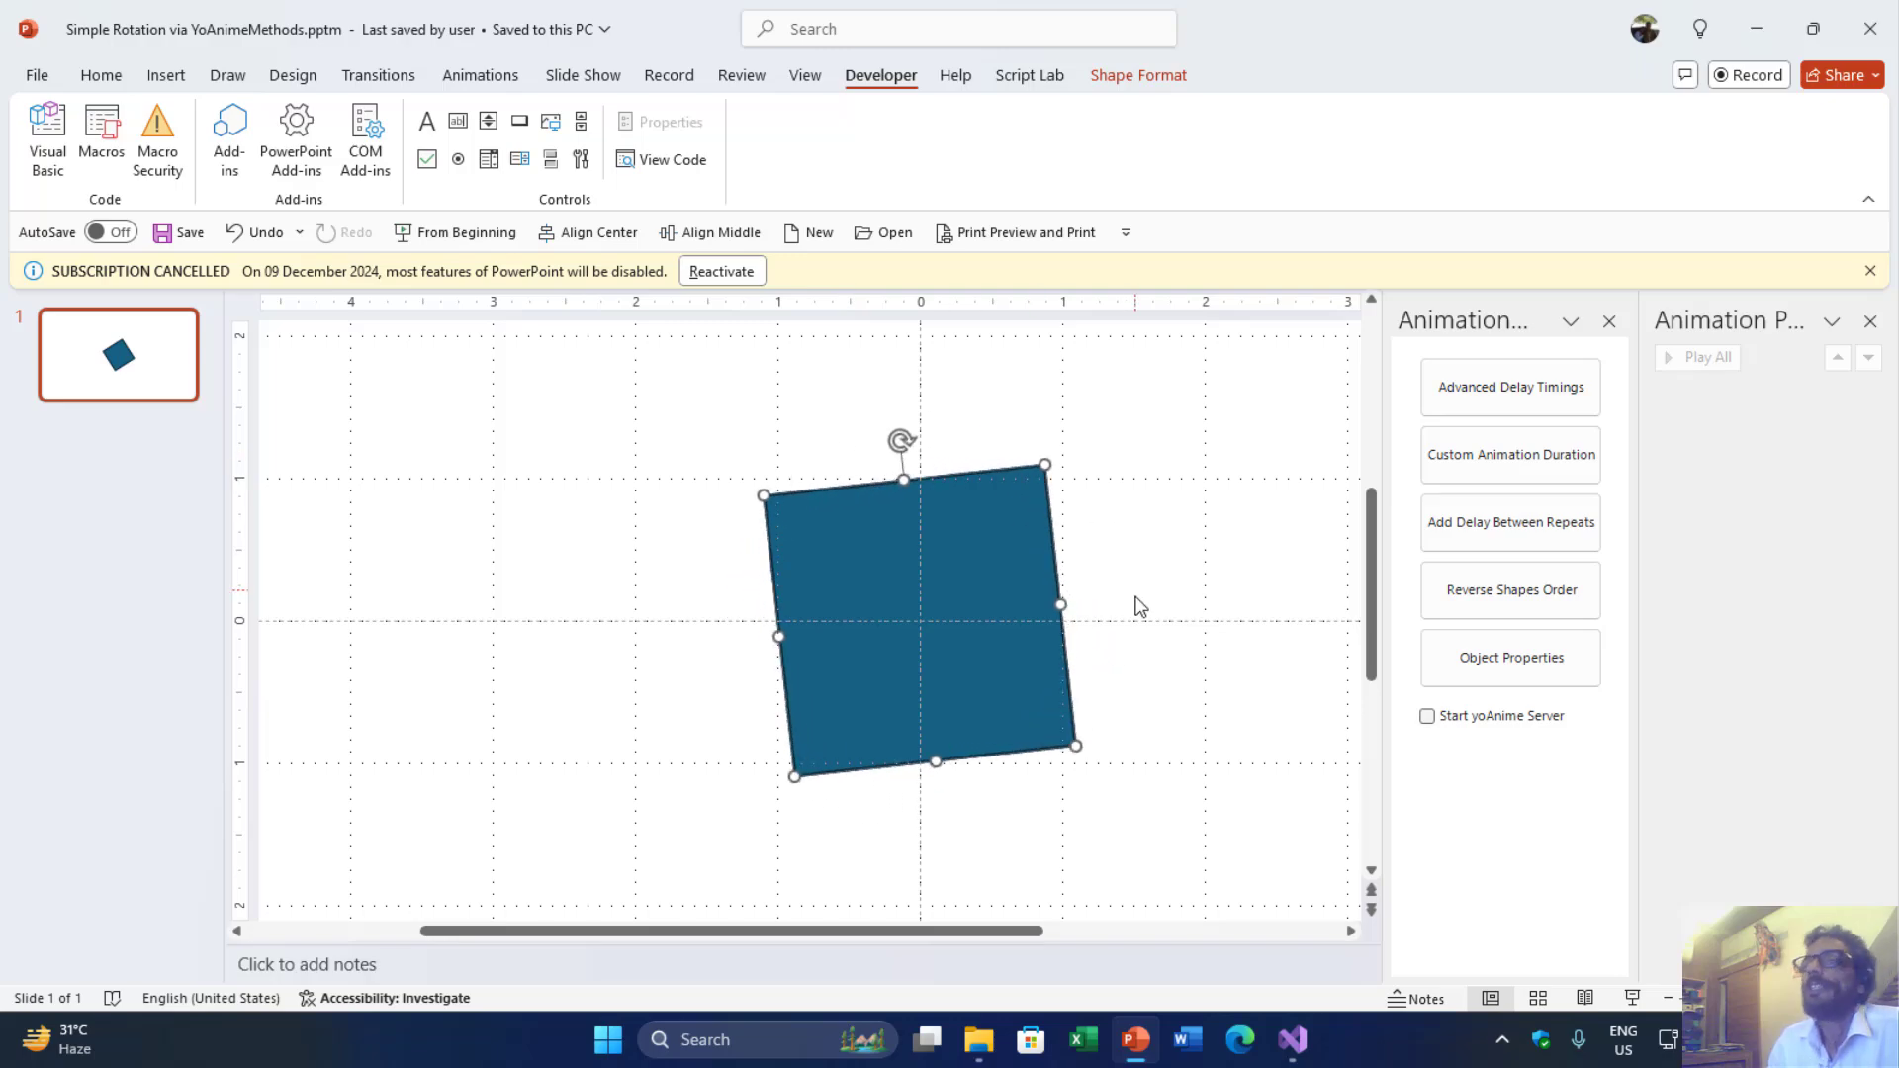
Run the TestSimpleRotation macro a second time and dismiss its message so the square rotates again
left_click(102, 133)
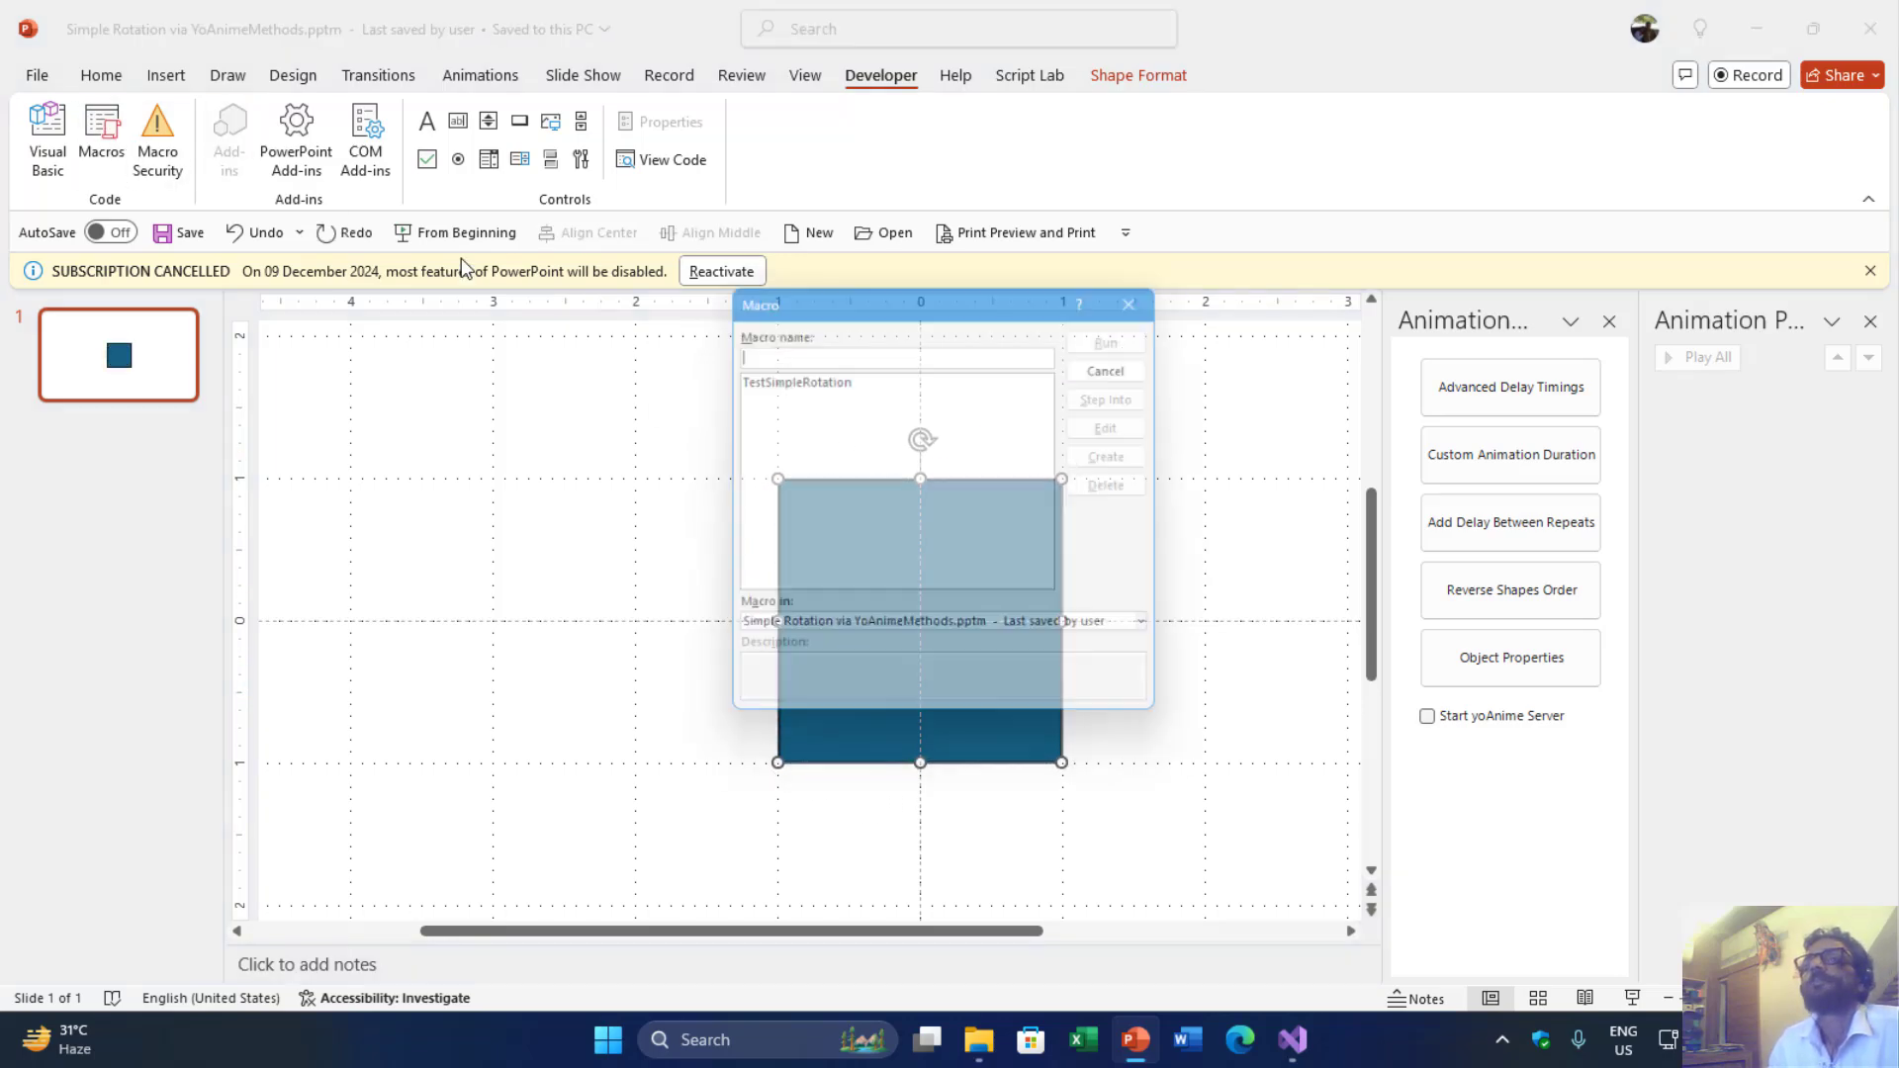
left_click(1109, 336)
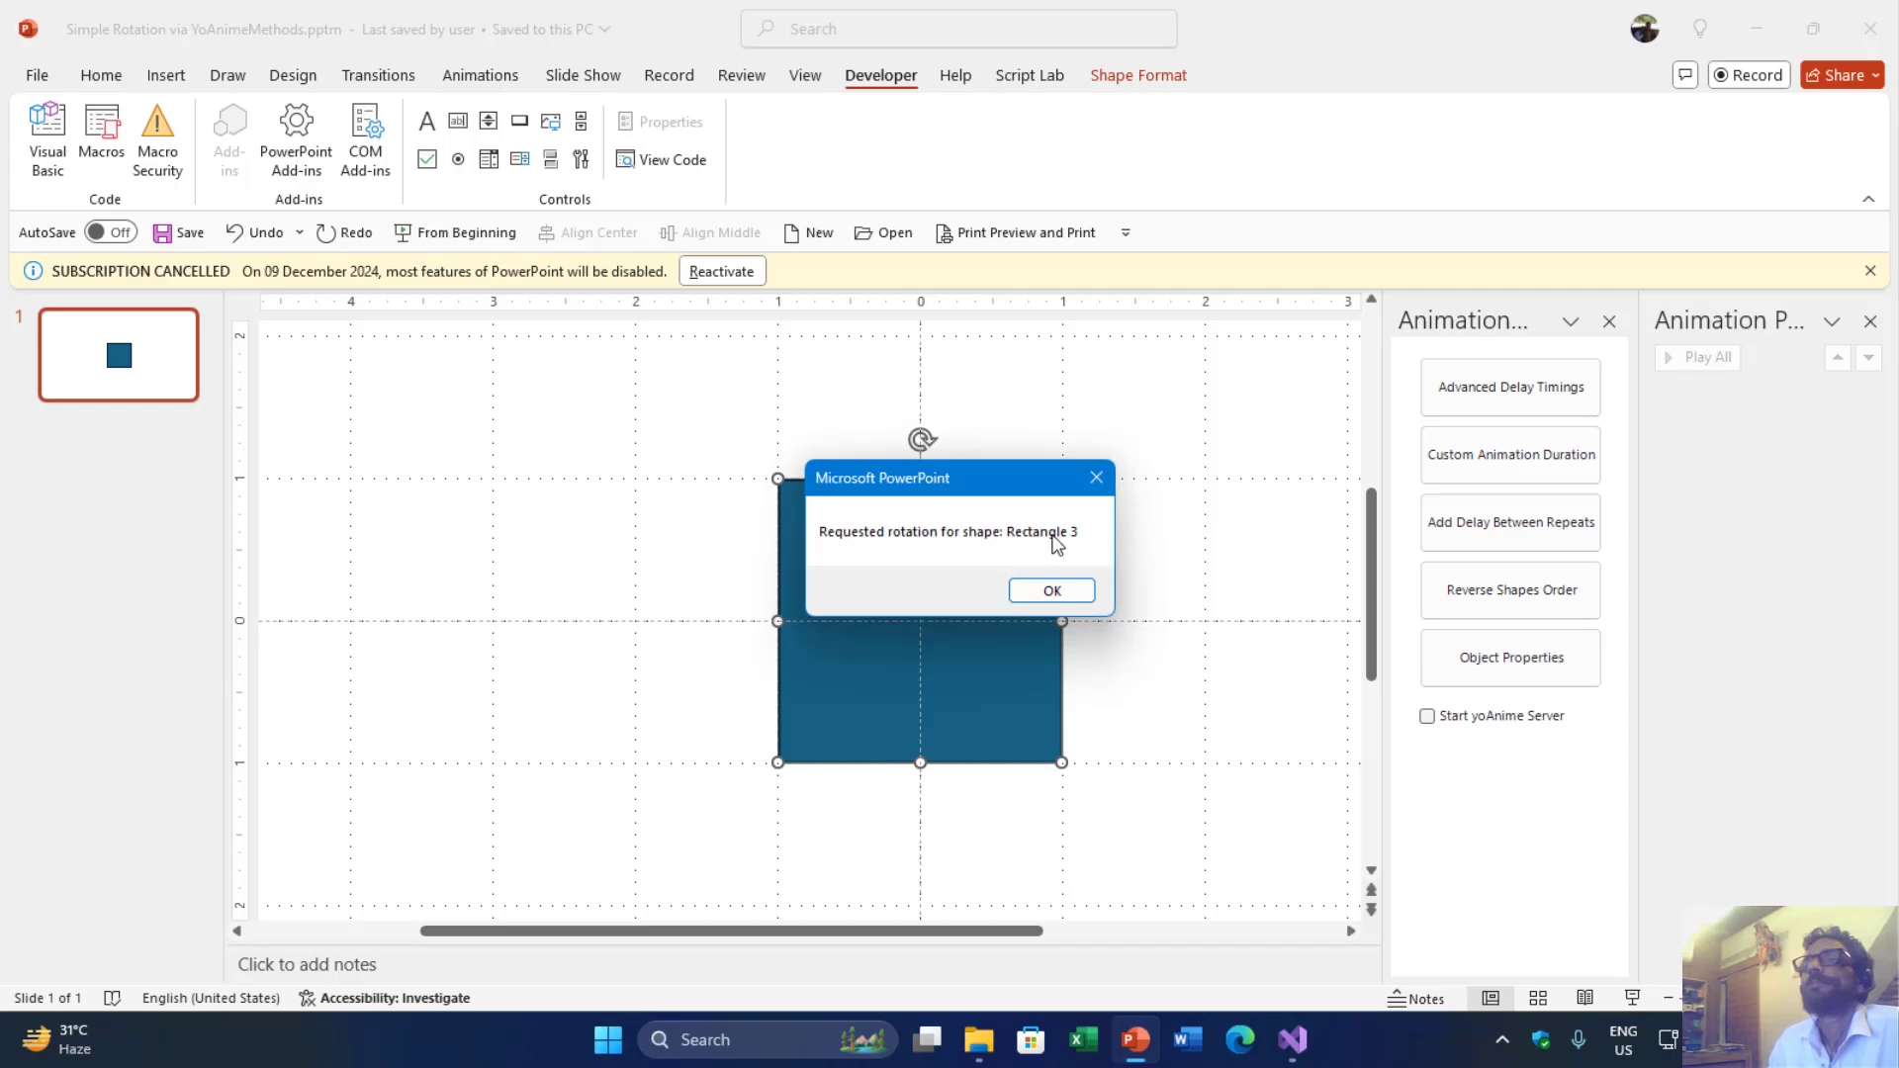
key("Return")
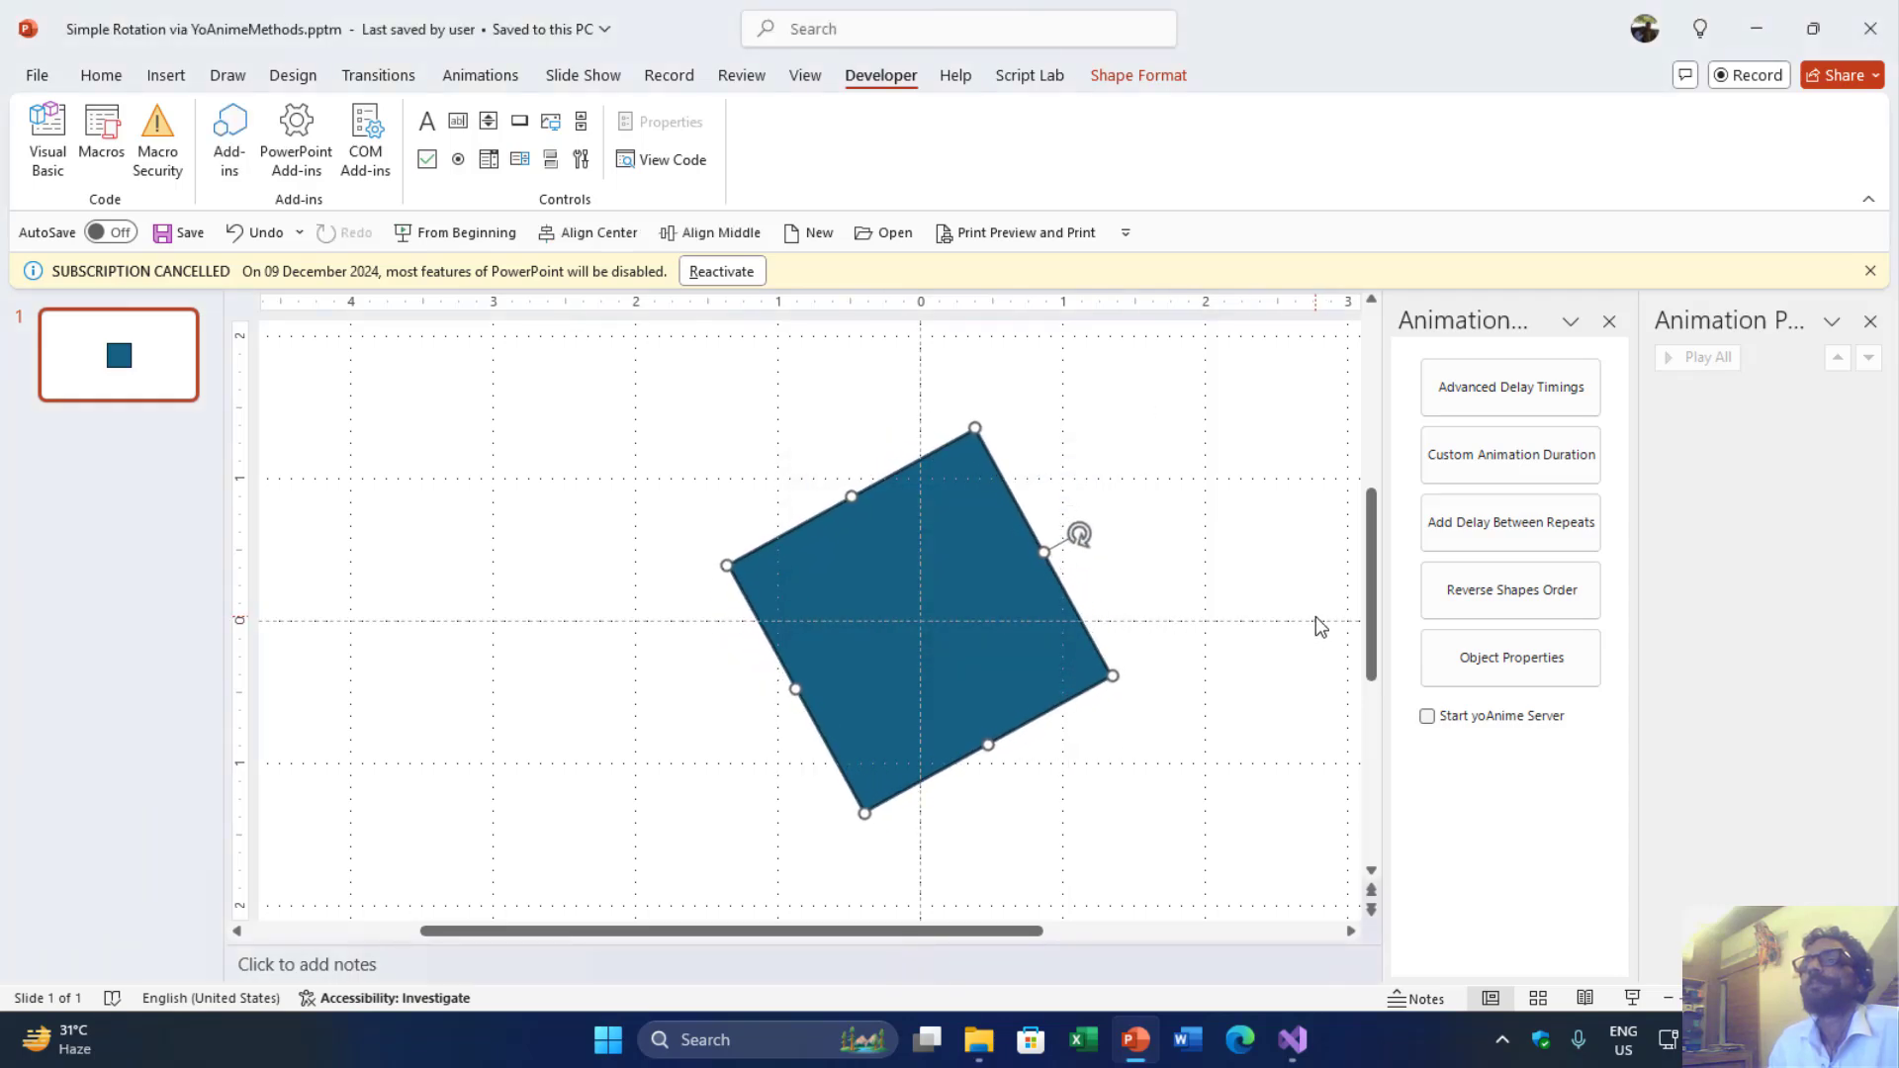